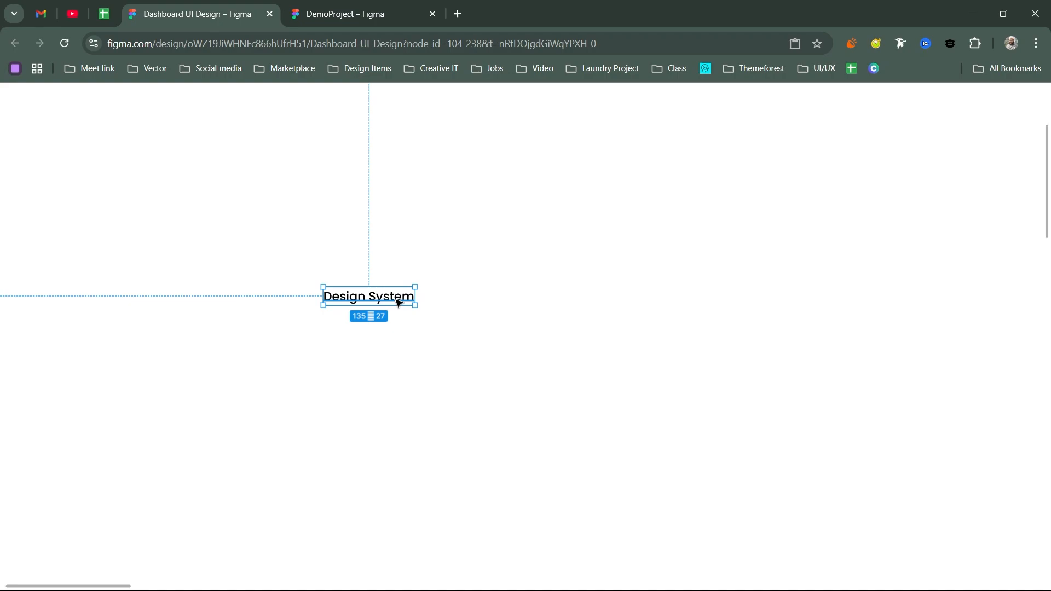
Show the hidden interface panels and move the Design System text to about X 604, Y 295 in the frame.
{"action": "left_click_drag", "start_coordinate": [399, 305], "coordinate": [355, 273]}
{"action": "scroll", "coordinate": [360, 245], "scroll_direction": "down", "scroll_amount": 2}
{"action": "scroll", "coordinate": [356, 269], "scroll_direction": "up", "scroll_amount": 1}
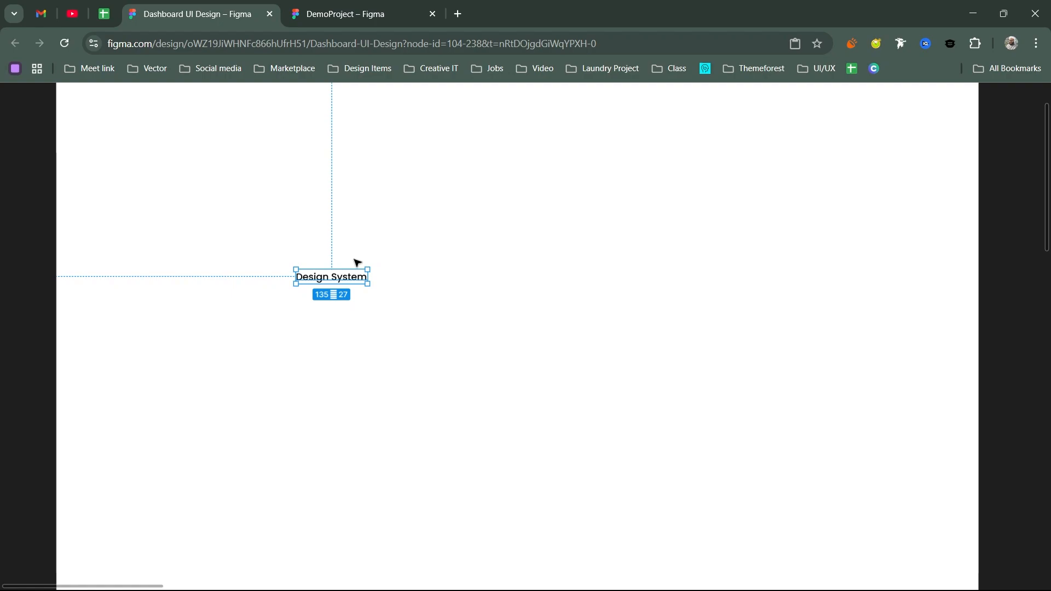
{"action": "key", "text": "ctrl+backslash"}
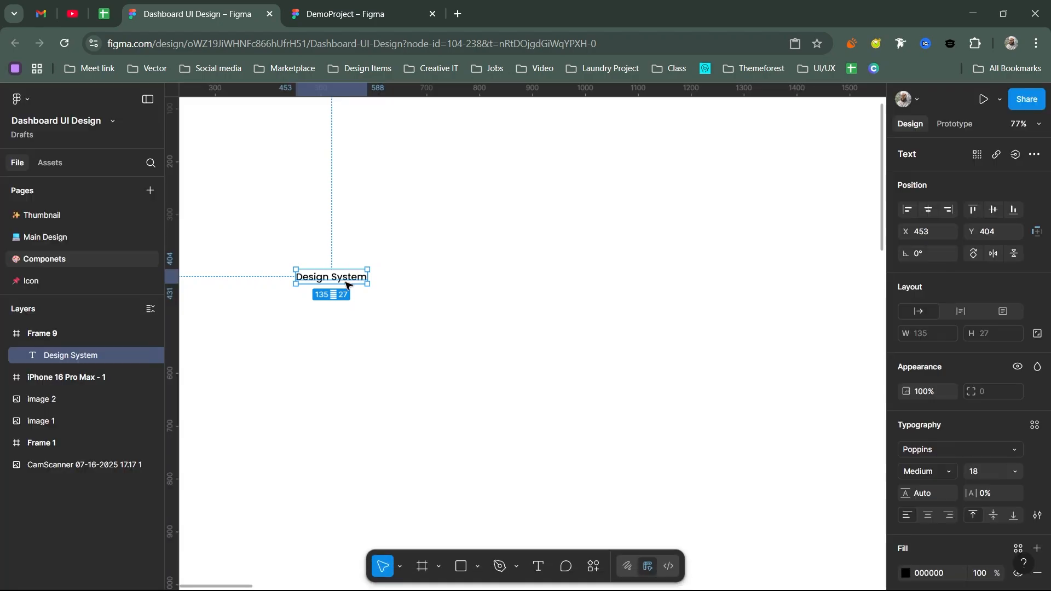
{"action": "left_click_drag", "start_coordinate": [342, 273], "coordinate": [366, 249]}
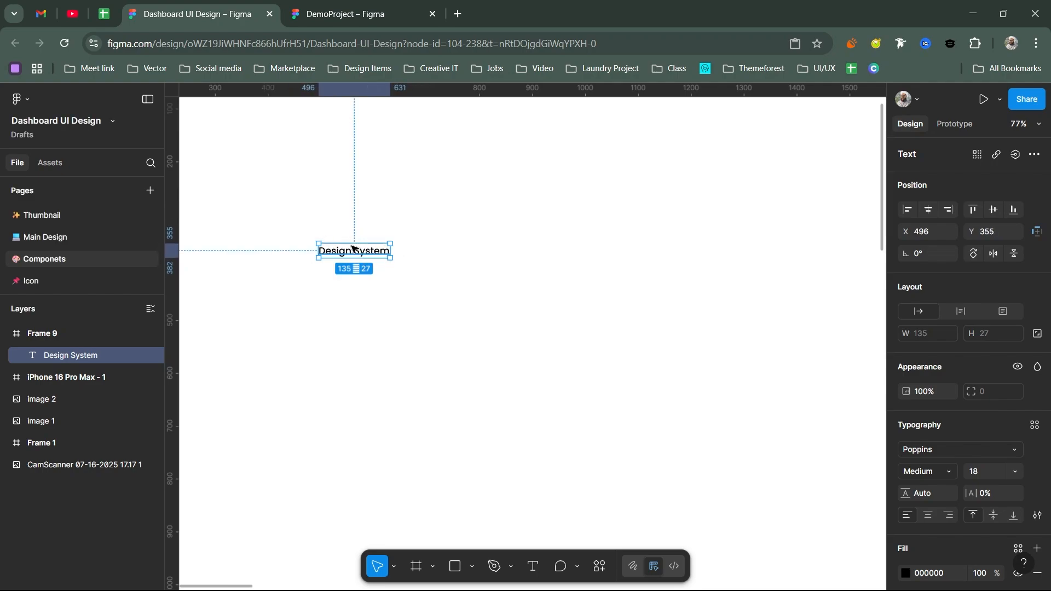
{"action": "left_click_drag", "start_coordinate": [353, 247], "coordinate": [384, 220]}
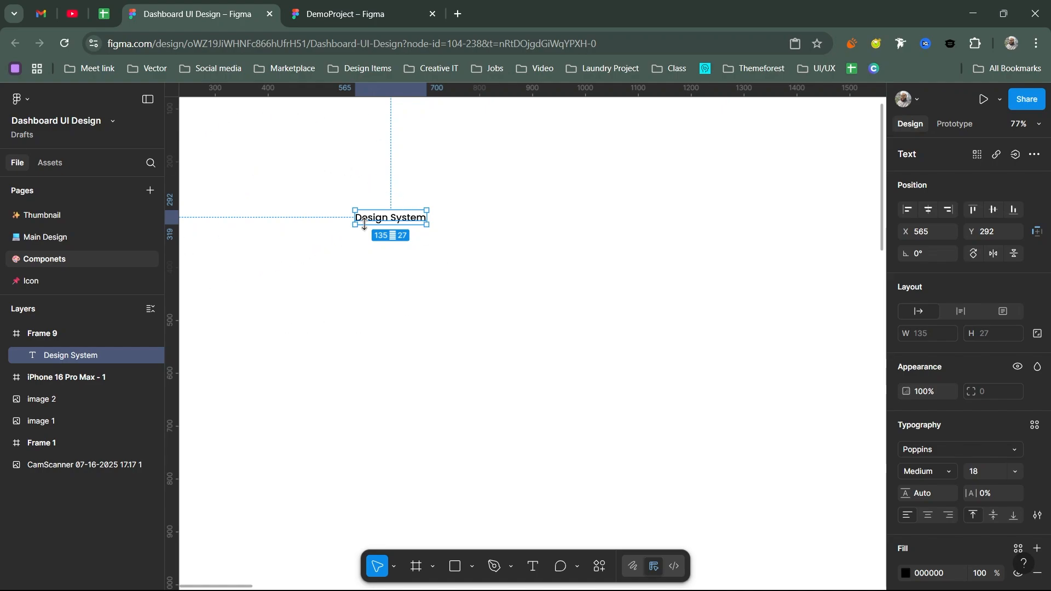
{"action": "left_click_drag", "start_coordinate": [390, 220], "coordinate": [402, 226]}
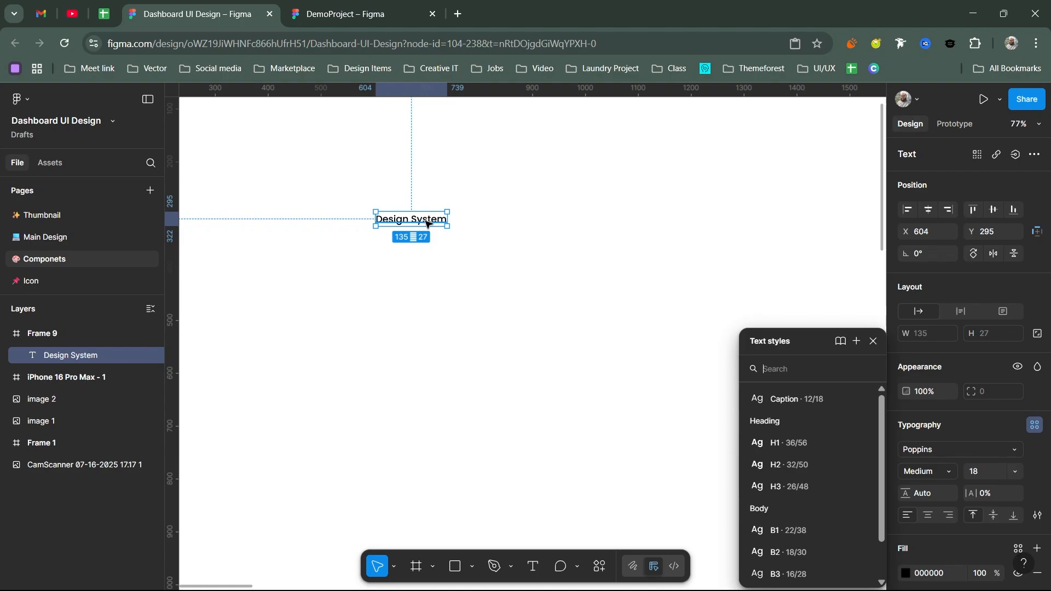
Examine the page's local styles and the kinds of style that can be created.
{"action": "left_click", "coordinate": [457, 211]}
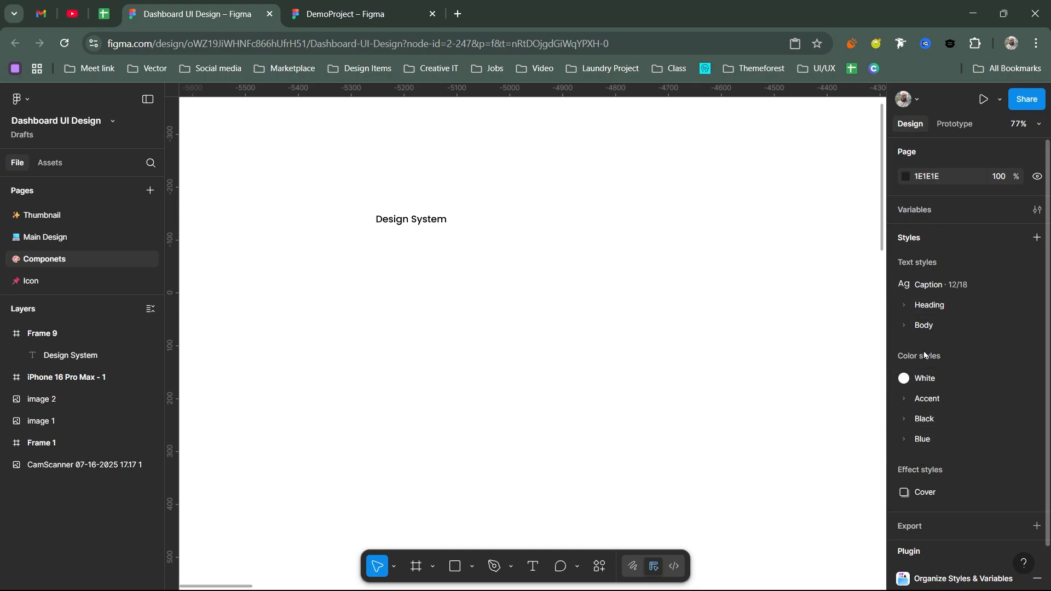
{"action": "left_click", "coordinate": [1036, 238]}
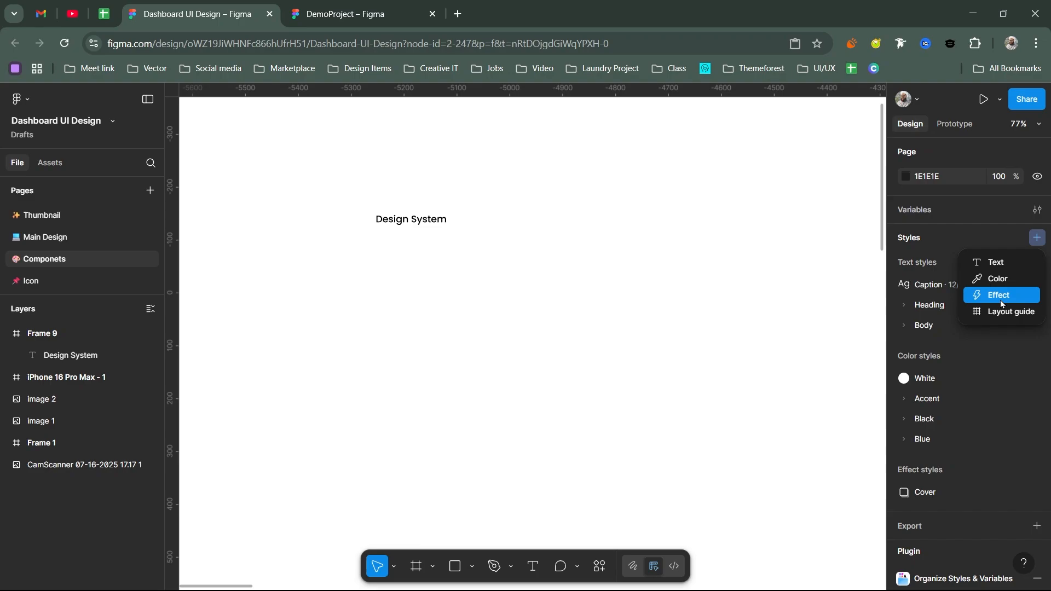
{"action": "left_click", "coordinate": [413, 219]}
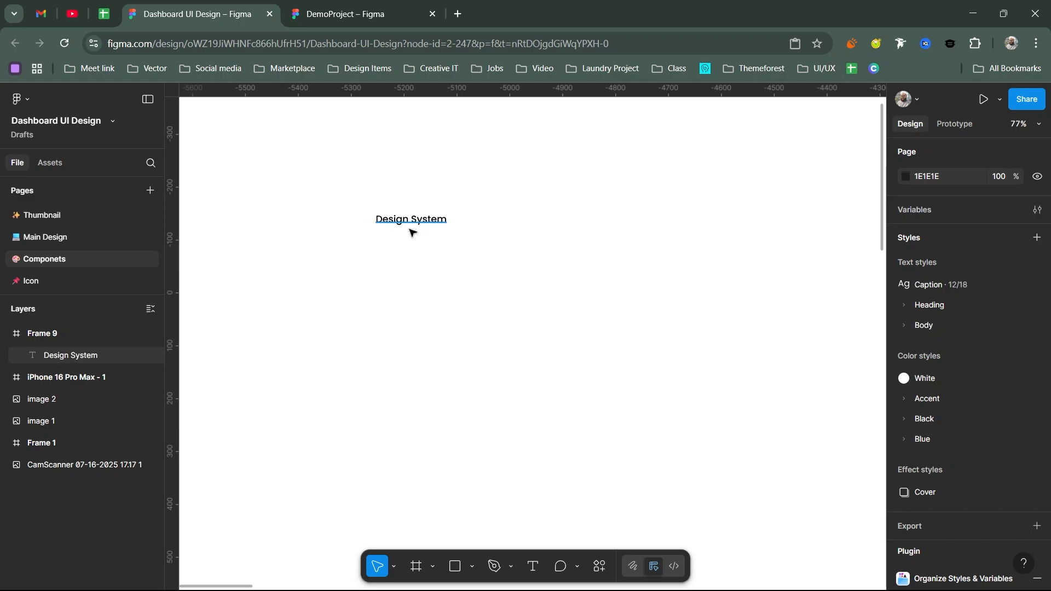
Set the Design System text's font size to 78 and its line height to 130.
{"action": "left_click", "coordinate": [415, 220]}
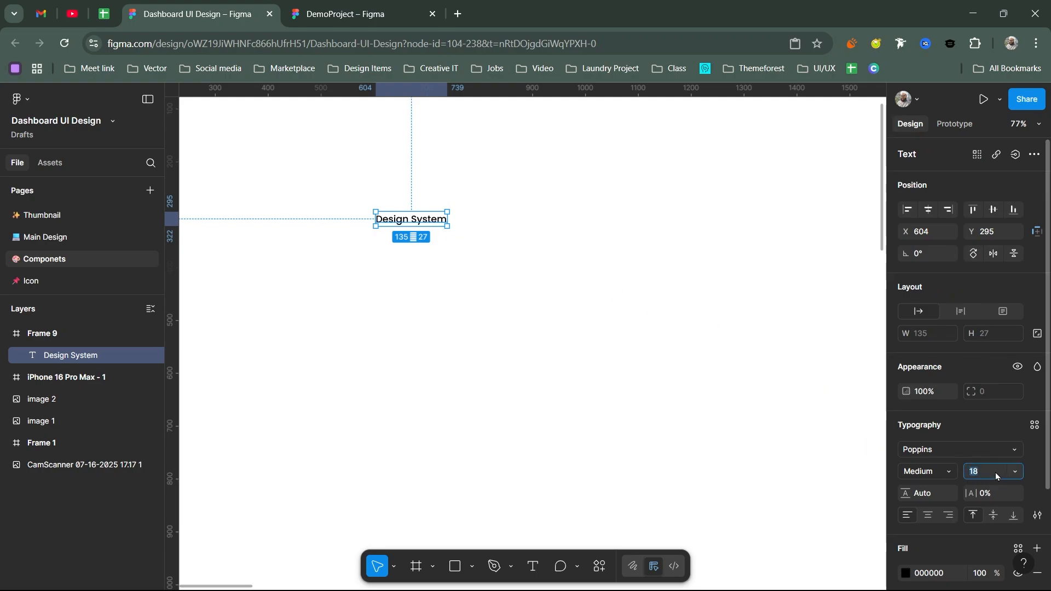
{"action": "key", "text": "Return"}
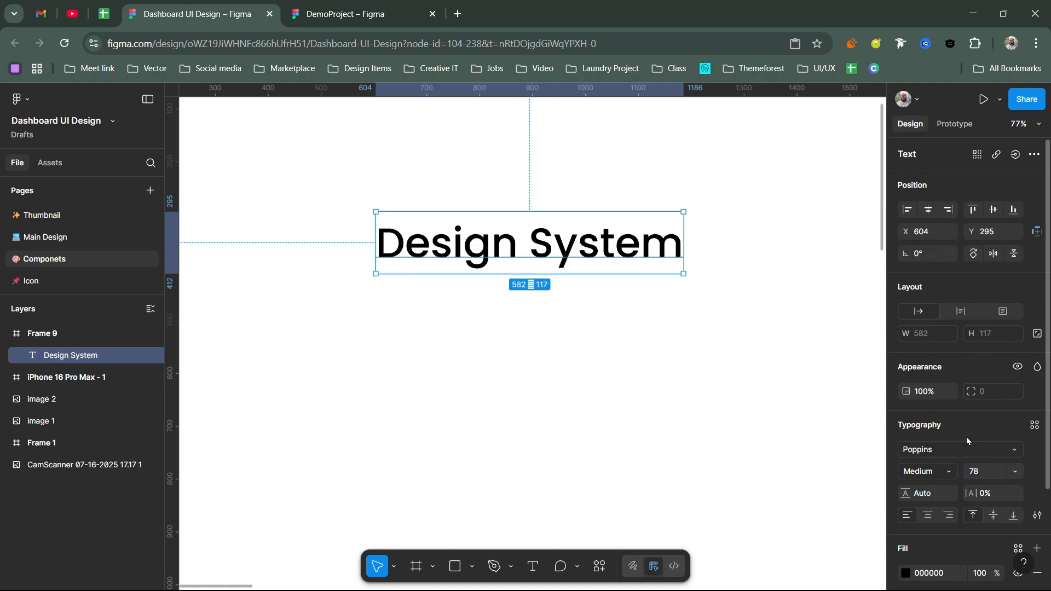
{"action": "left_click_drag", "start_coordinate": [619, 262], "coordinate": [587, 256]}
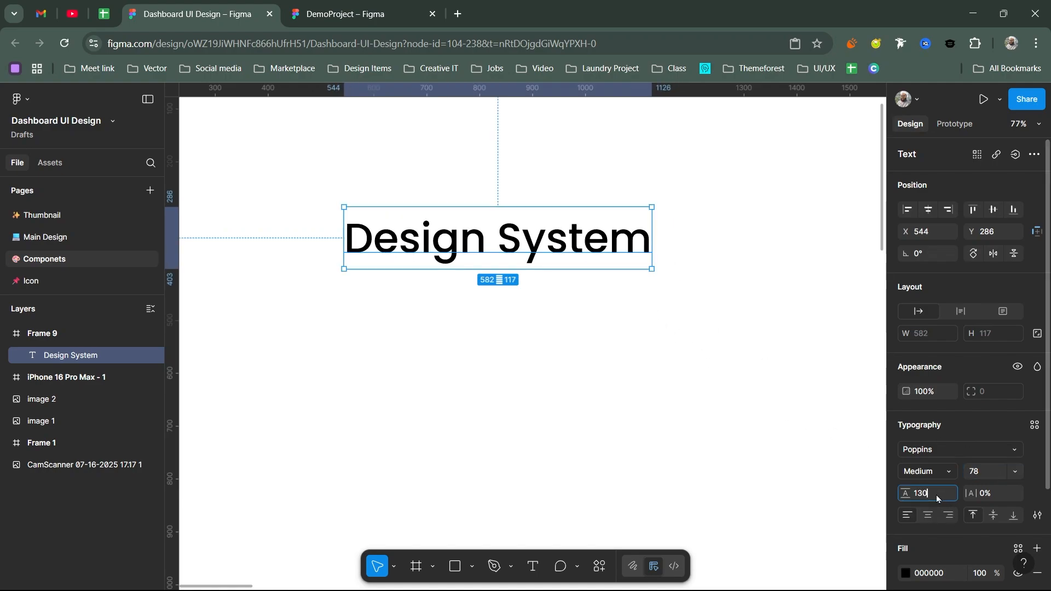
{"action": "key", "text": "Return"}
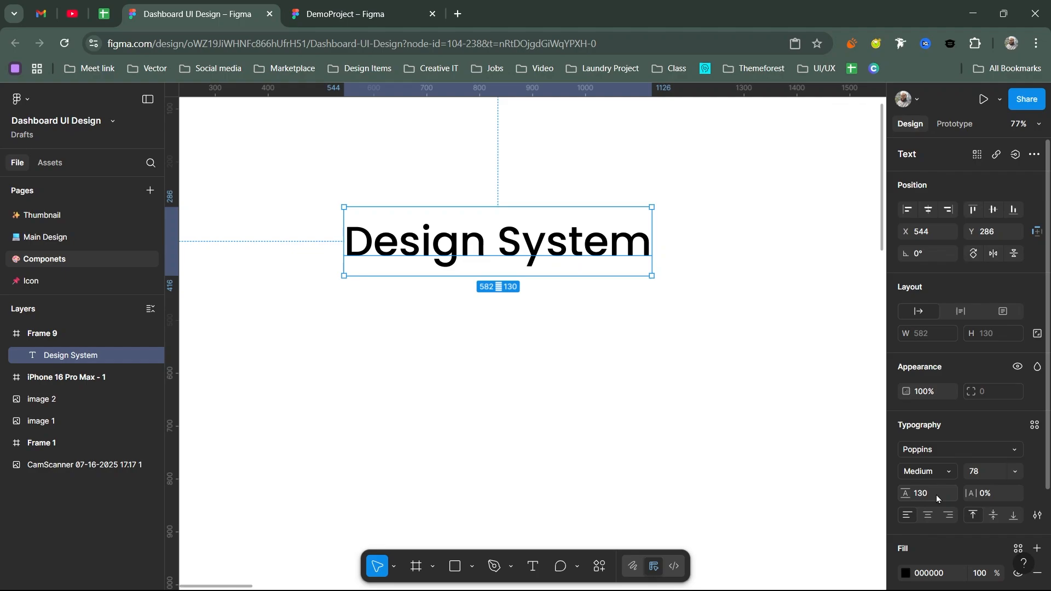
Reposition the enlarged Design System text to about X 602, Y 242 in the frame.
{"action": "key", "text": "Right"}
{"action": "key", "text": "Right"}
{"action": "key", "text": "Right"}
{"action": "key", "text": "Right"}
{"action": "key", "text": "Right"}
{"action": "key", "text": "Up"}
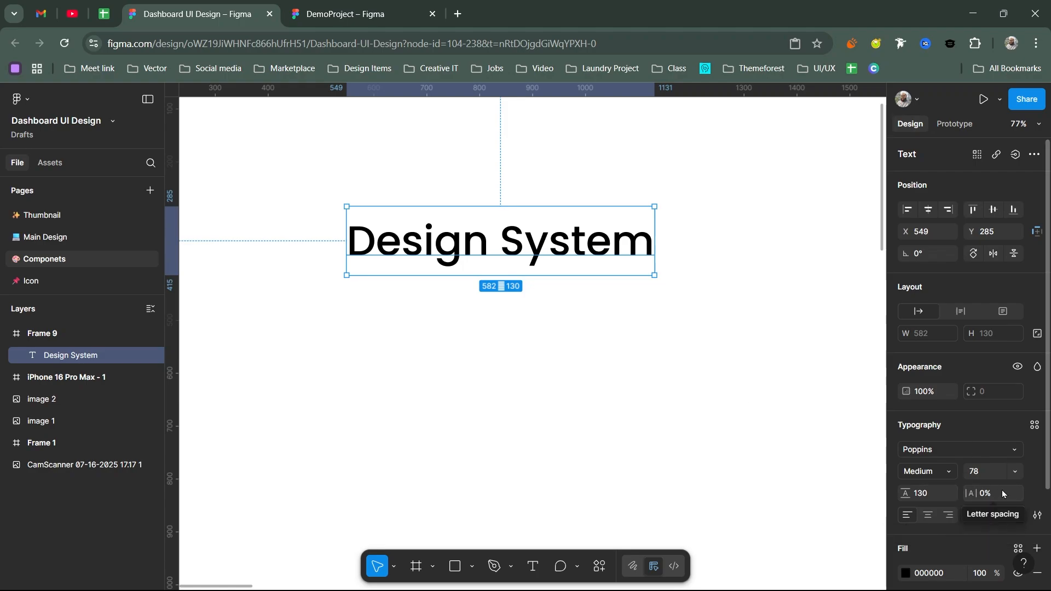
{"action": "left_click_drag", "start_coordinate": [603, 270], "coordinate": [536, 249]}
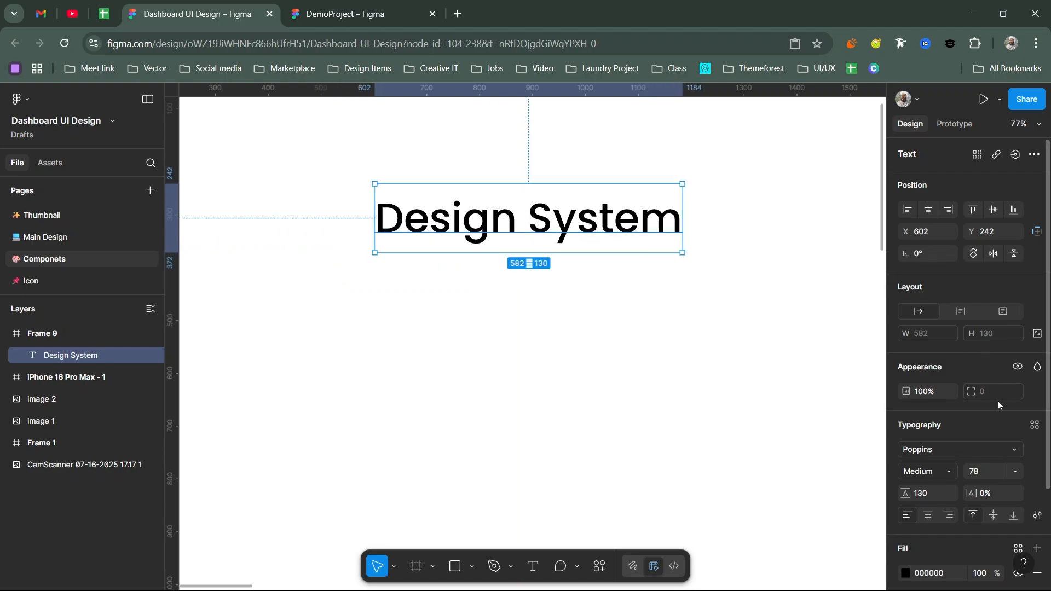
Start a new text style from the Design System text and expand its full typography properties, keeping the dialog clear of the text.
{"action": "left_click", "coordinate": [1034, 424]}
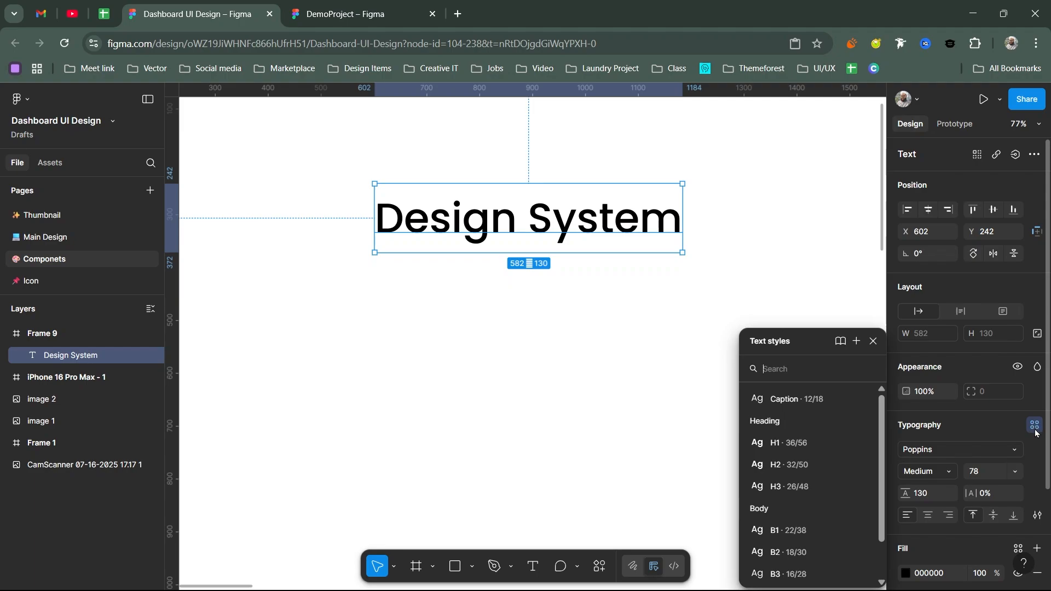
{"action": "left_click", "coordinate": [855, 344]}
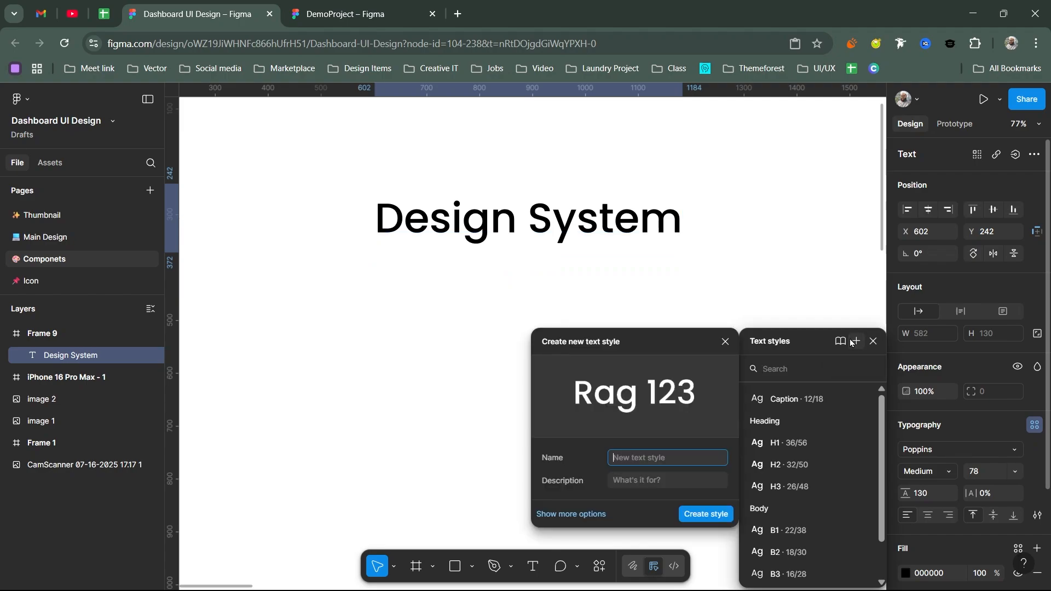
{"action": "left_click_drag", "start_coordinate": [658, 332], "coordinate": [827, 229]}
{"action": "left_click", "coordinate": [806, 352]}
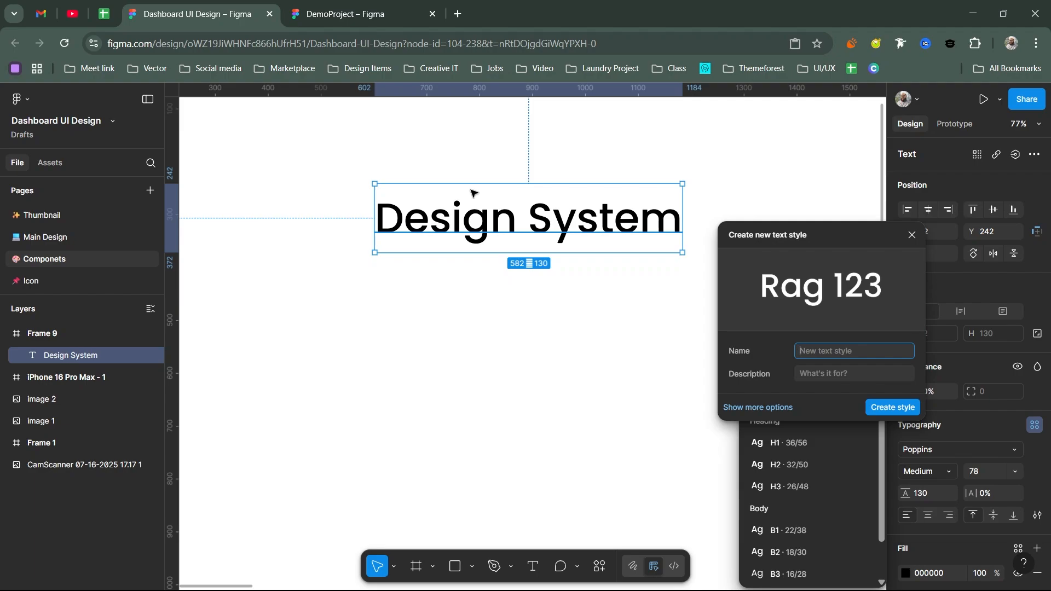
{"action": "left_click", "coordinate": [831, 374]}
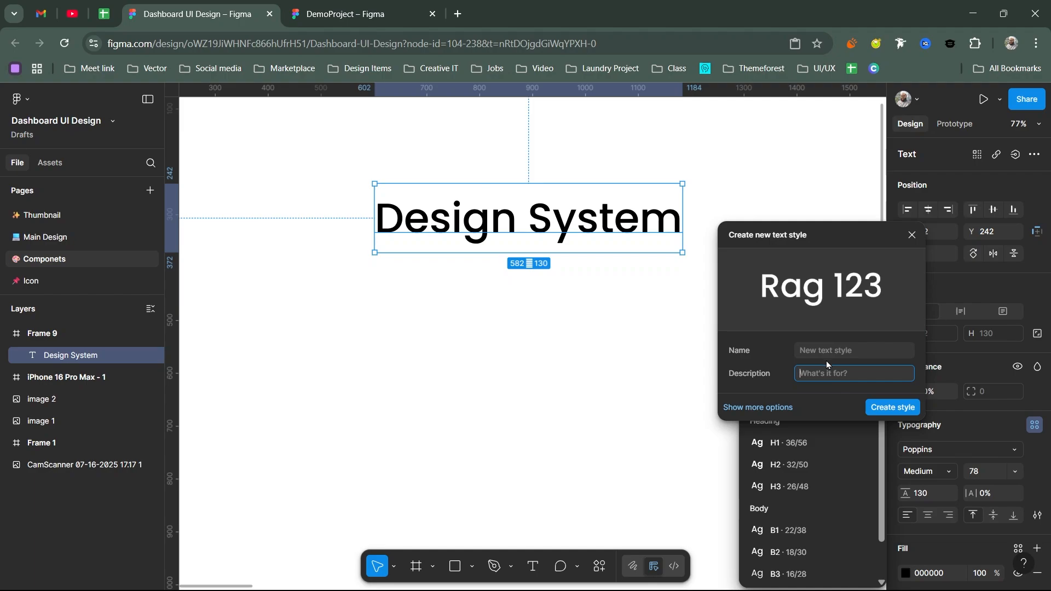
{"action": "left_click", "coordinate": [776, 407]}
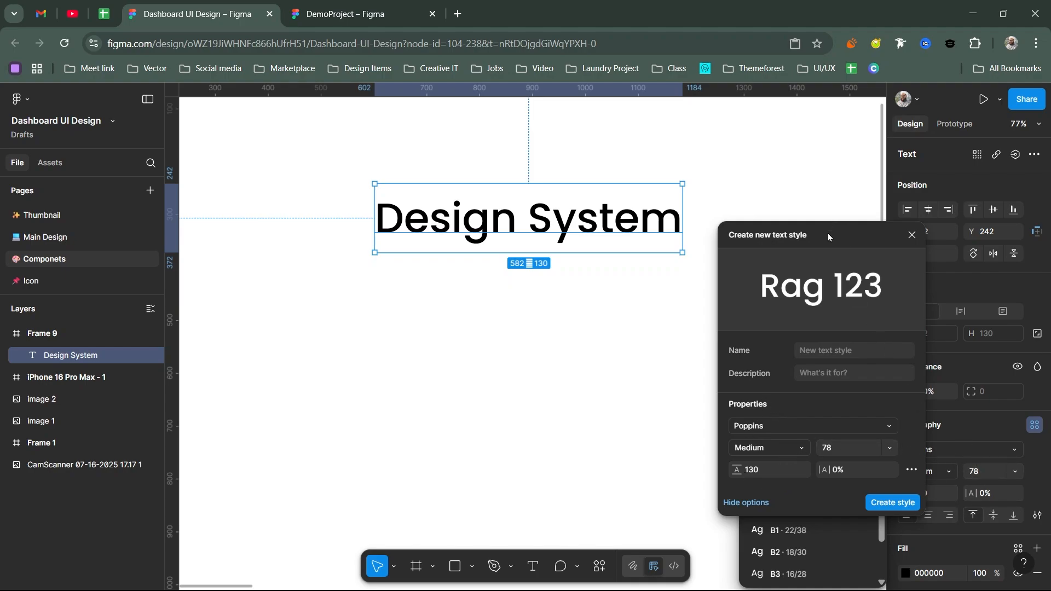
{"action": "left_click_drag", "start_coordinate": [828, 233], "coordinate": [739, 235]}
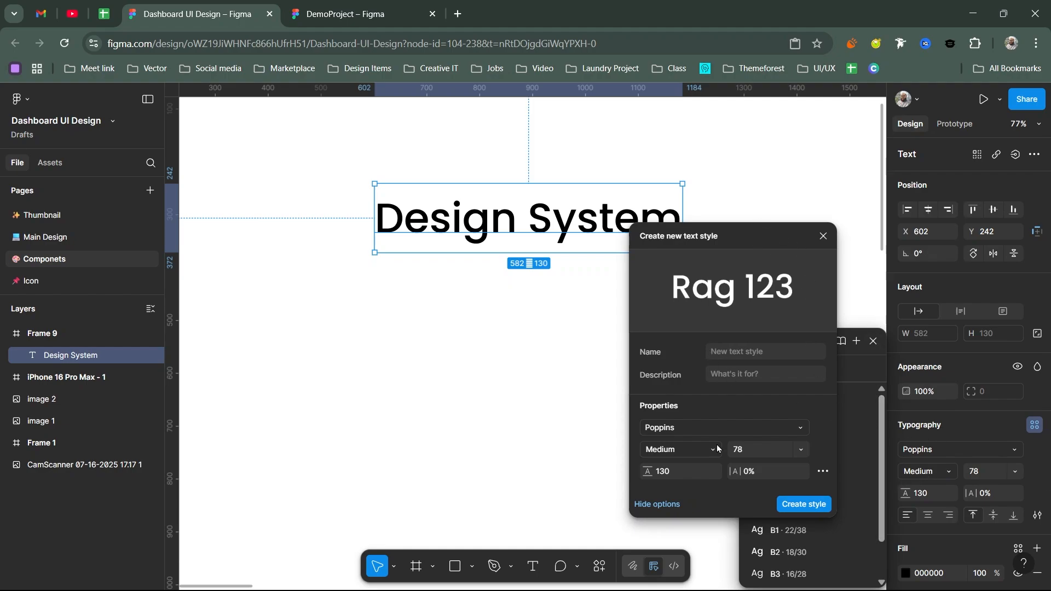
{"action": "left_click_drag", "start_coordinate": [753, 236], "coordinate": [870, 213]}
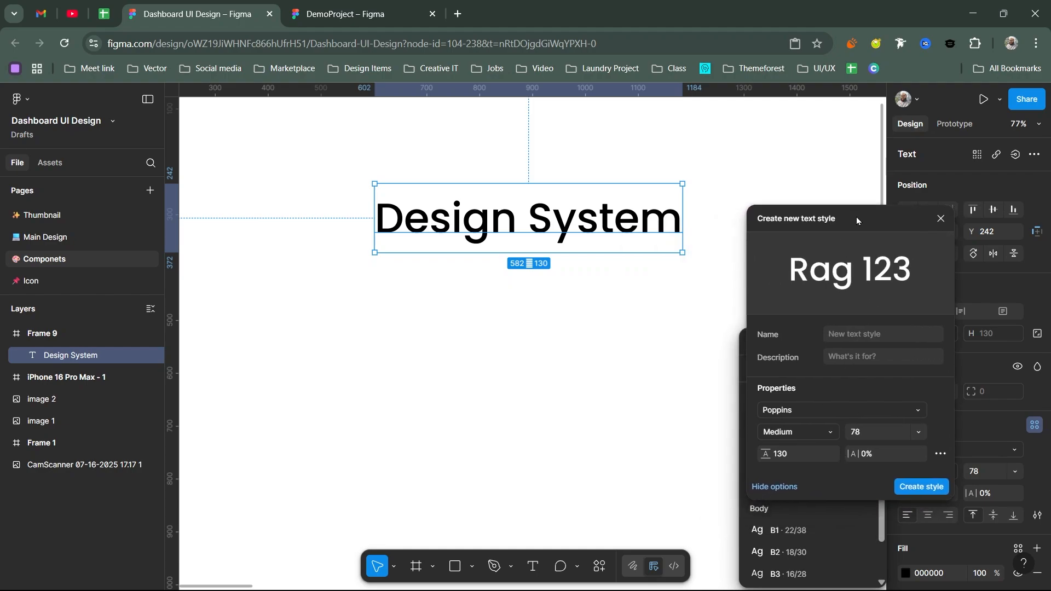
Name the new text style "Heaading/h-1", create it, and deselect the text to show the page's style list.
{"action": "left_click", "coordinate": [863, 329]}
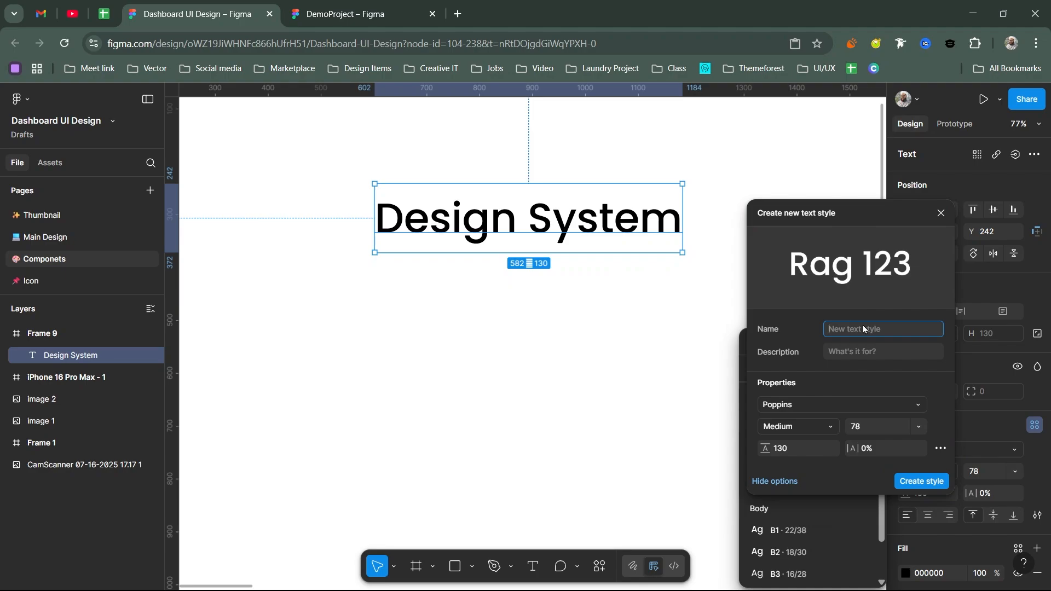
{"action": "type", "text": "Heaa"}
{"action": "type", "text": "ding/h-1"}
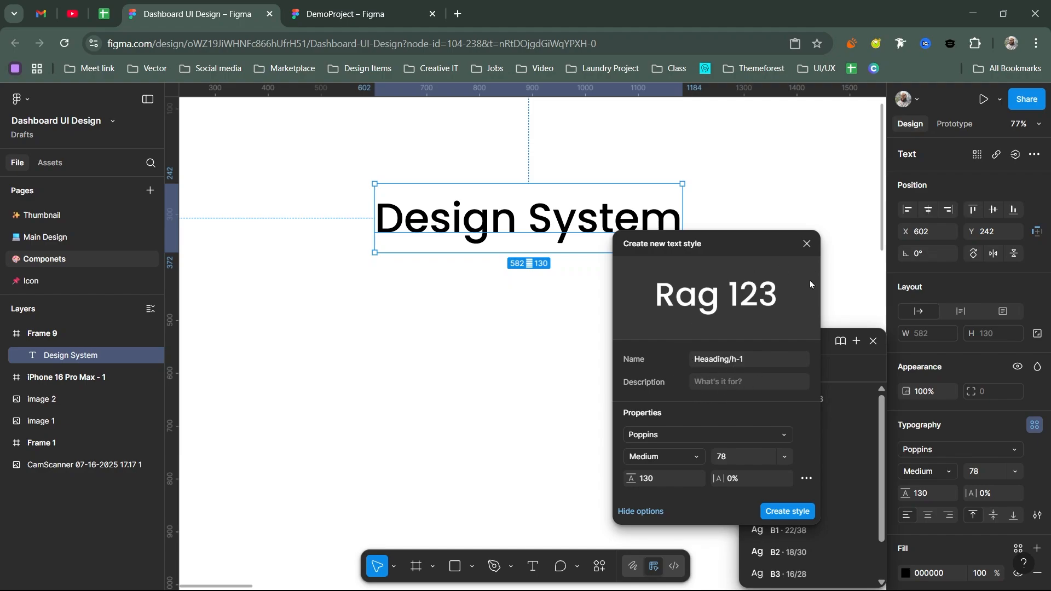
{"action": "left_click", "coordinate": [776, 512]}
{"action": "left_click", "coordinate": [740, 328]}
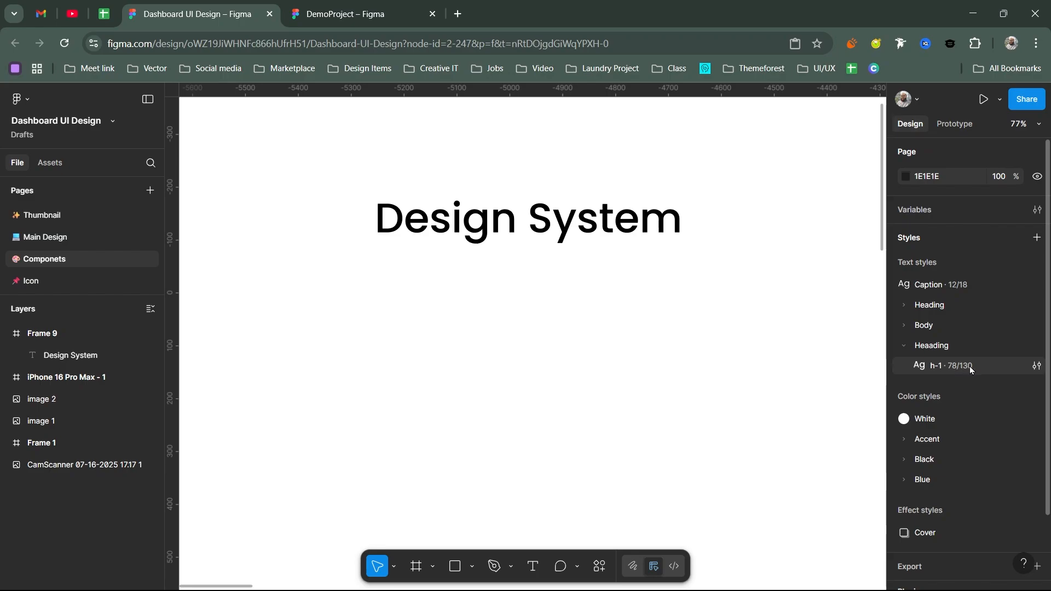
Duplicate the Design System text directly below the original at about Y 401 and detach the copy's text style.
{"action": "left_click", "coordinate": [527, 218]}
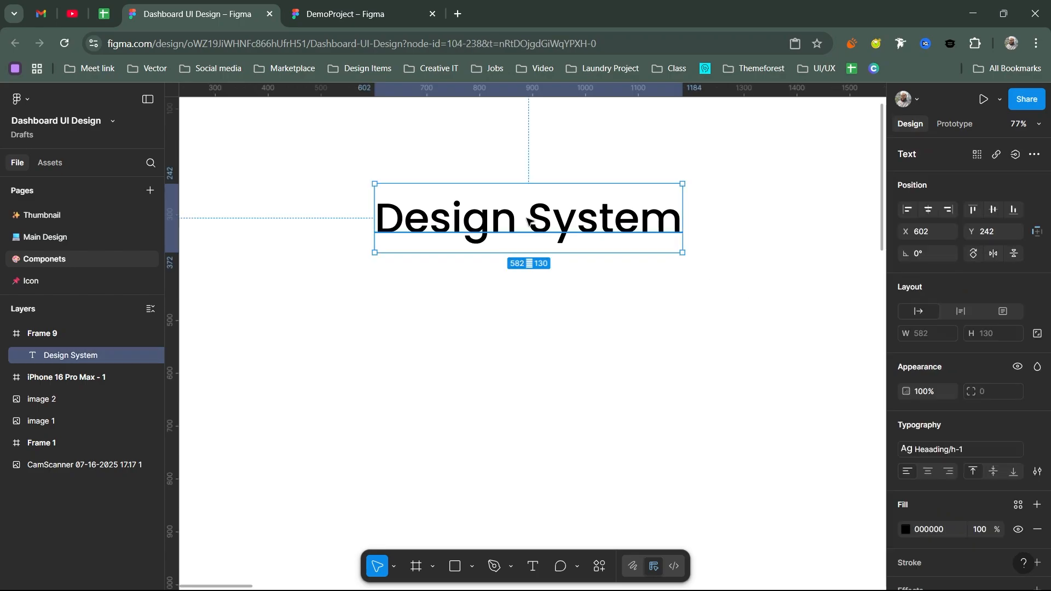
{"action": "left_click_drag", "start_coordinate": [529, 241], "coordinate": [541, 316]}
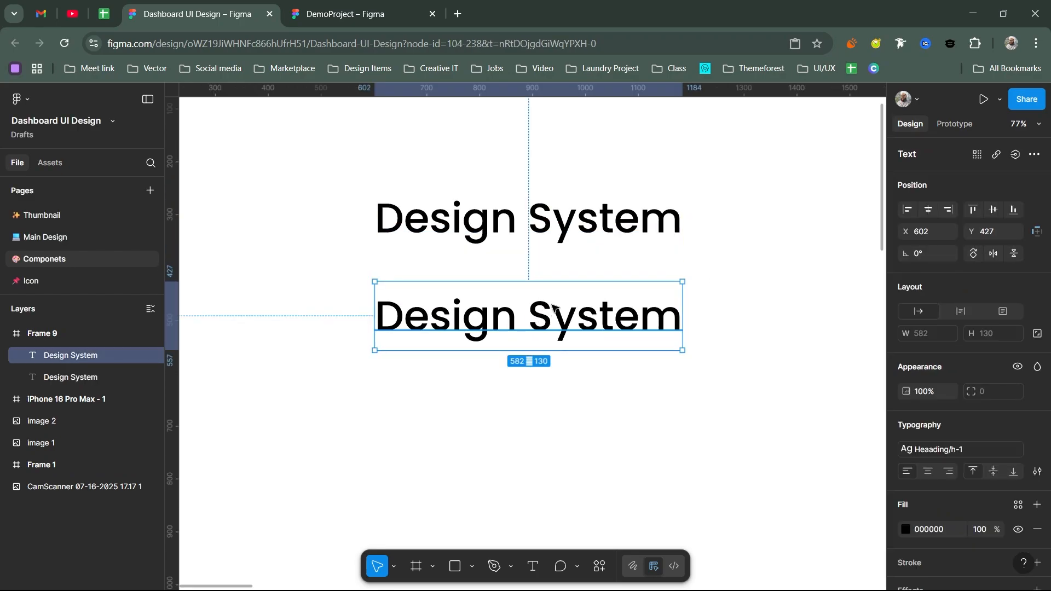
{"action": "left_click", "coordinate": [1036, 450]}
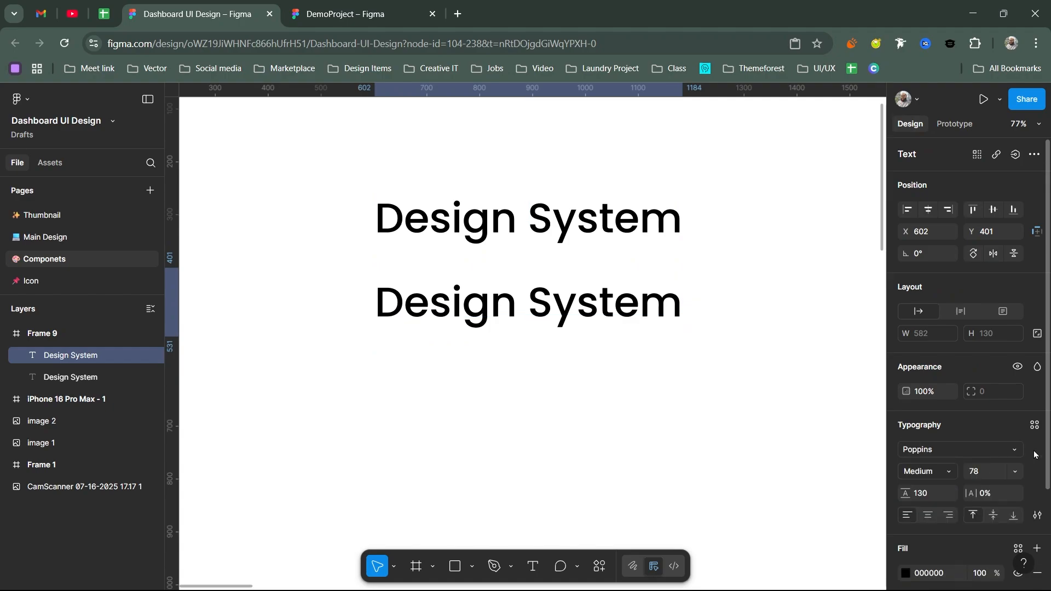
Set the copied text to size 68, SemiBold weight and line height 110.
{"action": "left_click", "coordinate": [986, 470]}
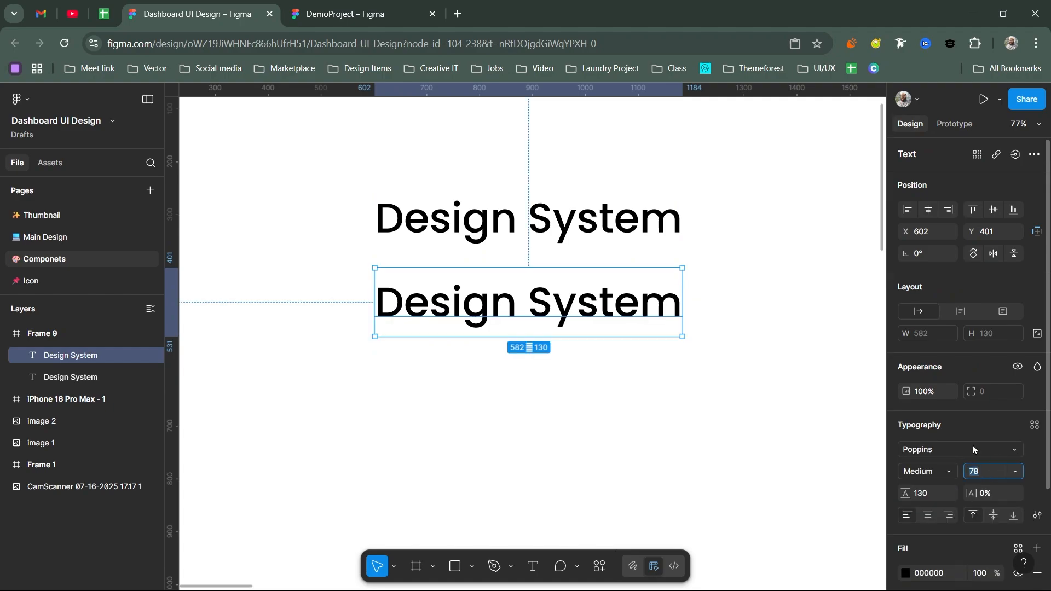
{"action": "left_click", "coordinate": [941, 471]}
{"action": "left_click", "coordinate": [934, 364]}
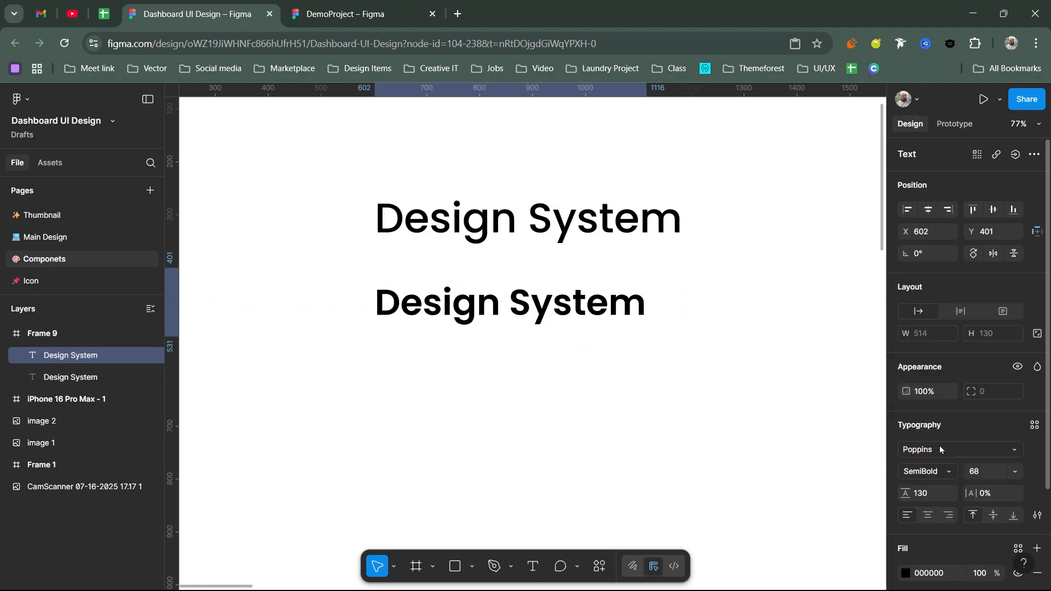
{"action": "left_click", "coordinate": [936, 494]}
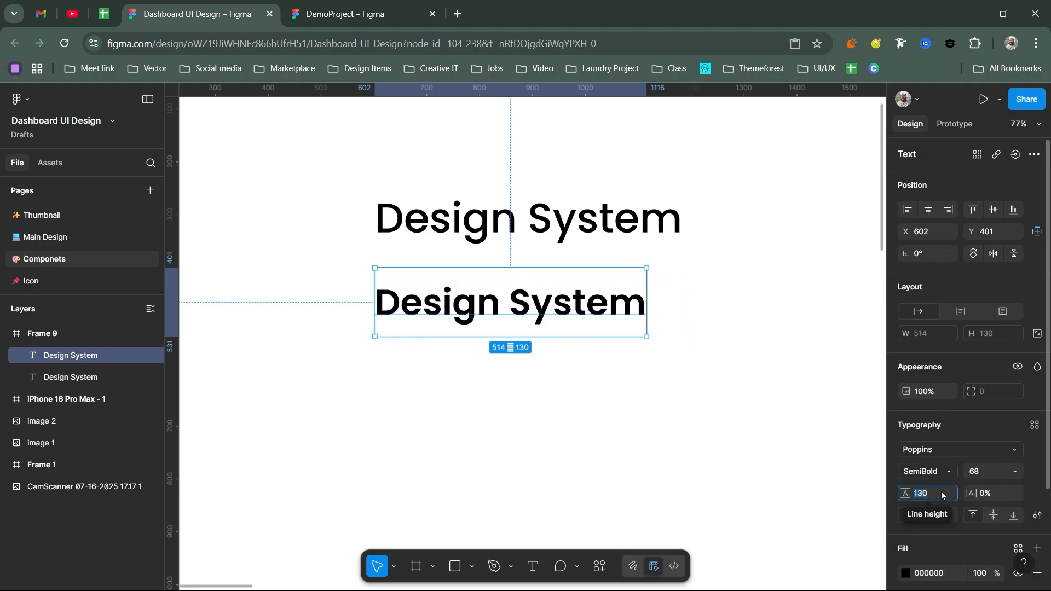
{"action": "type", "text": "1"}
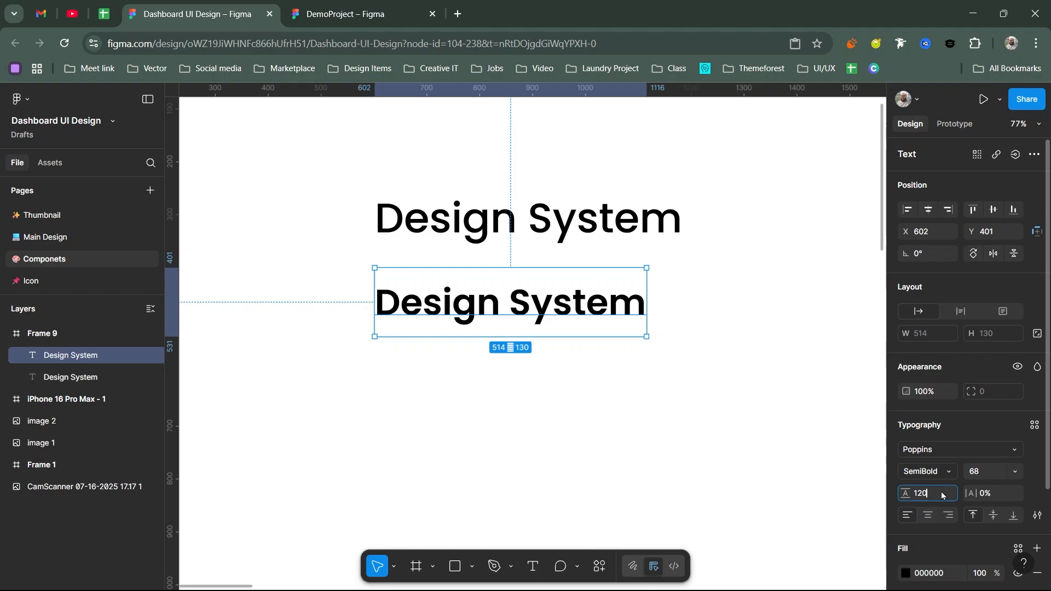
{"action": "type", "text": "10"}
{"action": "key", "text": "Return"}
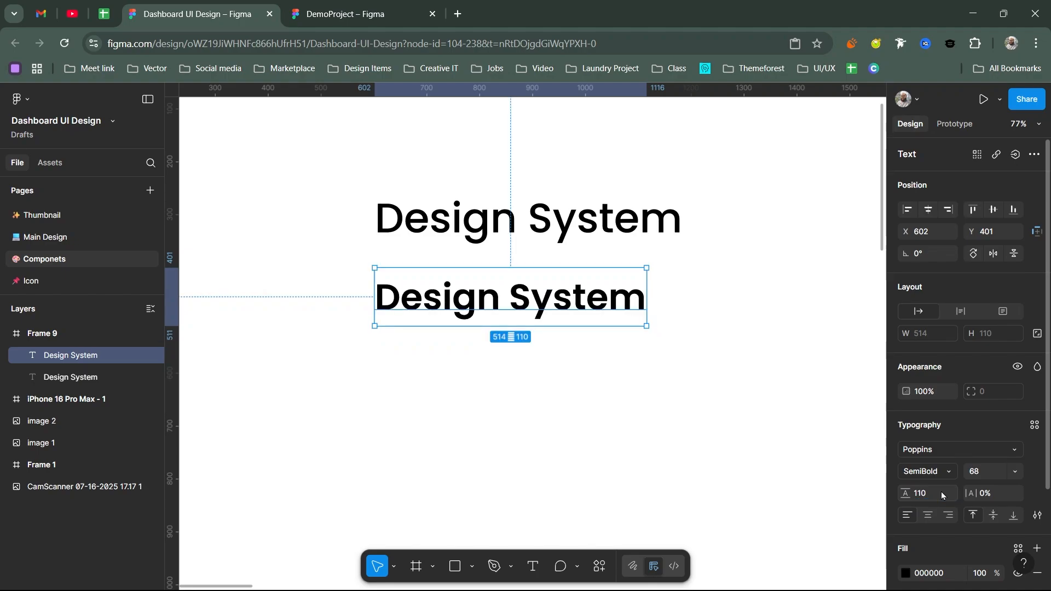
Create a text style named "Heaading/h-2" from the copied text.
{"action": "left_click", "coordinate": [1035, 425]}
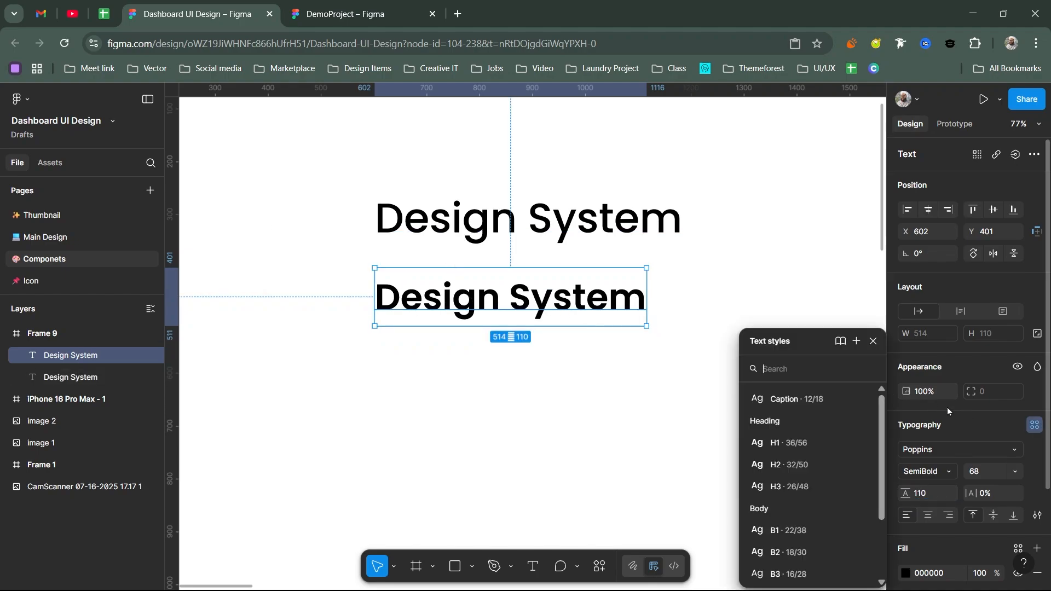
{"action": "left_click", "coordinate": [854, 344]}
{"action": "type", "text": "He"}
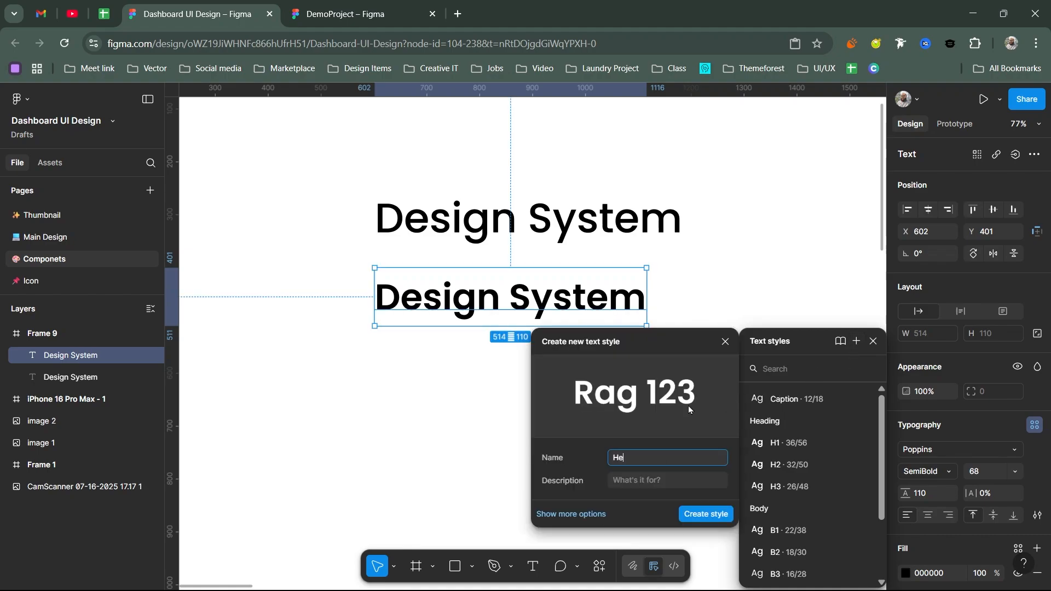
{"action": "type", "text": "aading/h-2"}
{"action": "left_click", "coordinate": [728, 513]}
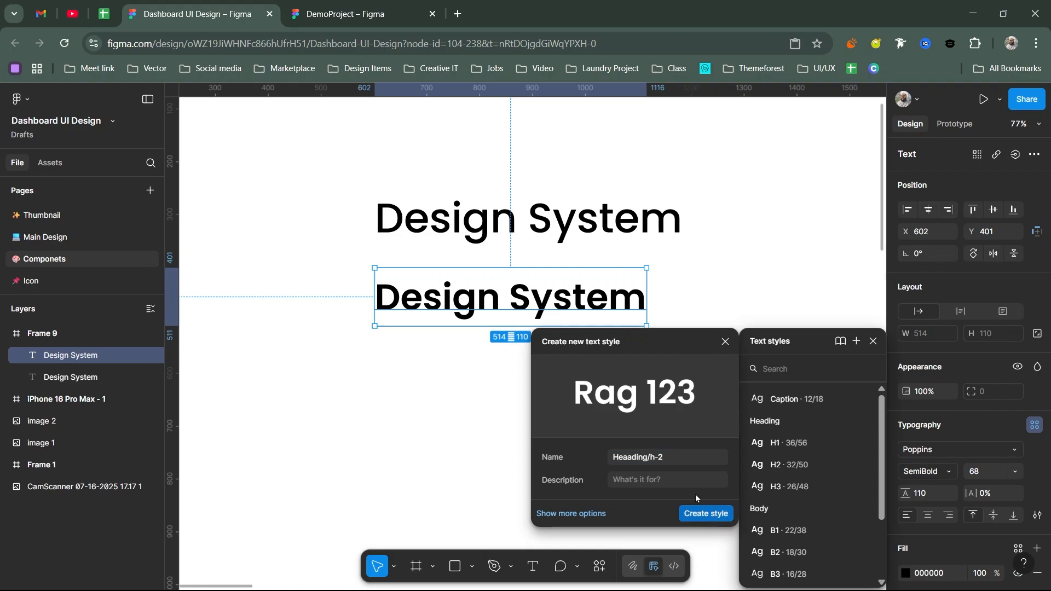
Deselect the text to show the page's styles, then move the second Design System text to about X 670, Y 409.
{"action": "left_click", "coordinate": [739, 333]}
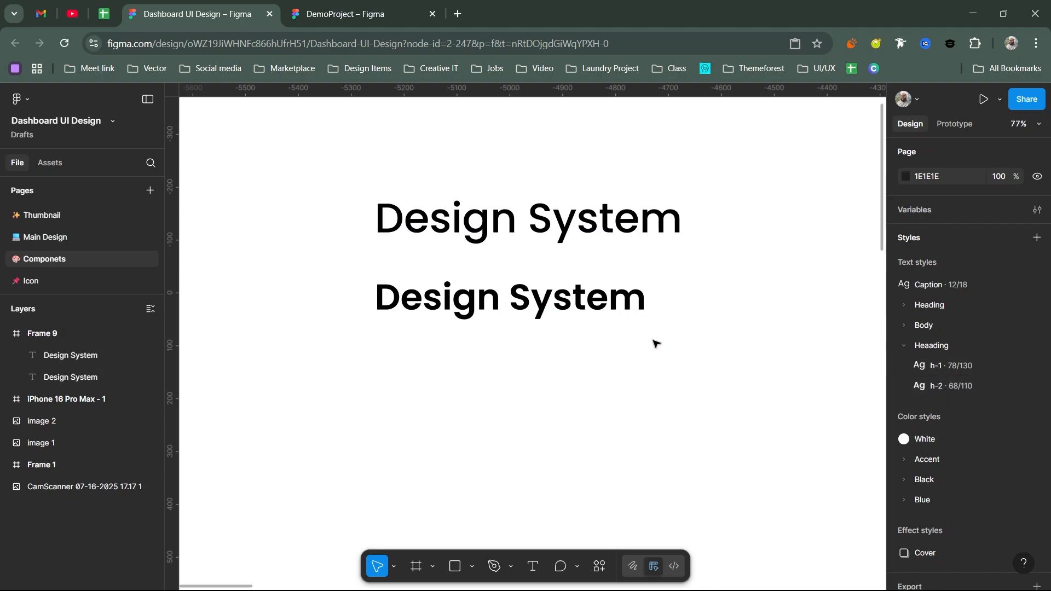
{"action": "left_click", "coordinate": [612, 302]}
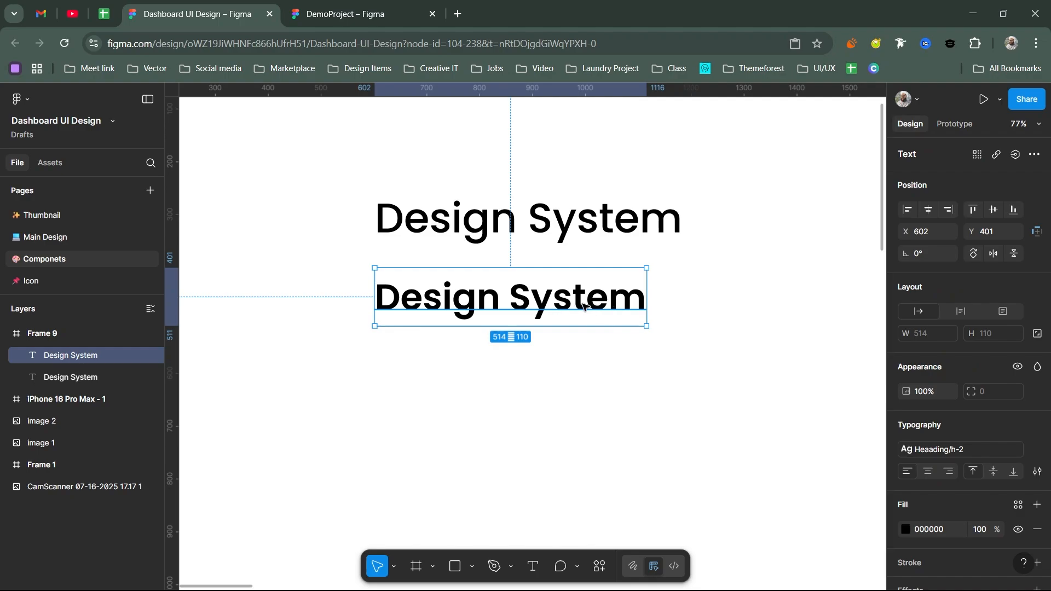
{"action": "mouse_move", "coordinate": [584, 307]}
{"action": "left_mouse_down"}
{"action": "mouse_move", "coordinate": [586, 295]}
{"action": "mouse_move", "coordinate": [591, 310]}
{"action": "left_mouse_up"}
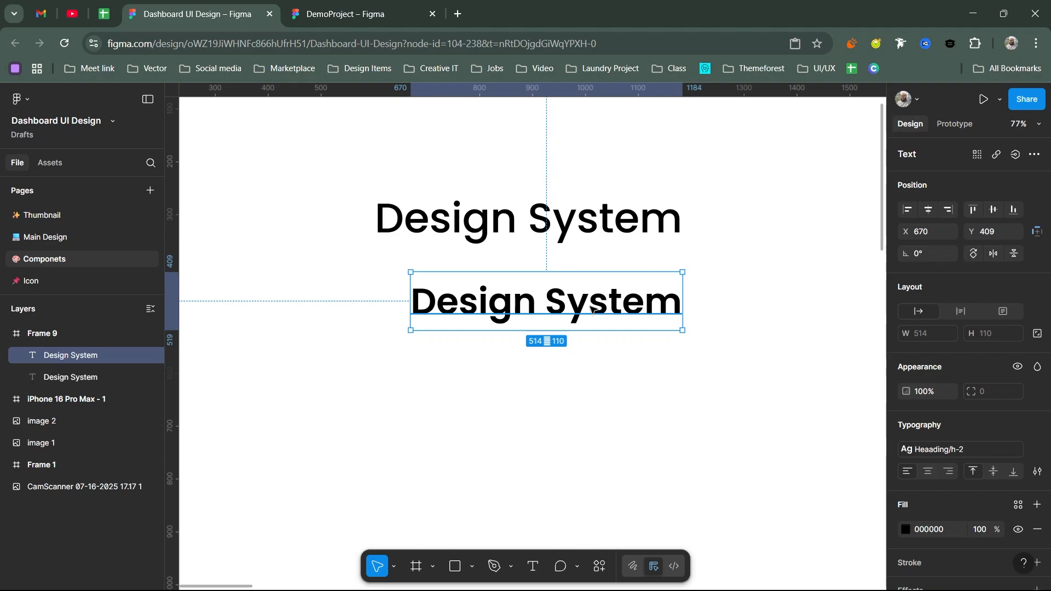
Open the h-2 text style for editing and set its weight to Light.
{"action": "left_click", "coordinate": [983, 446]}
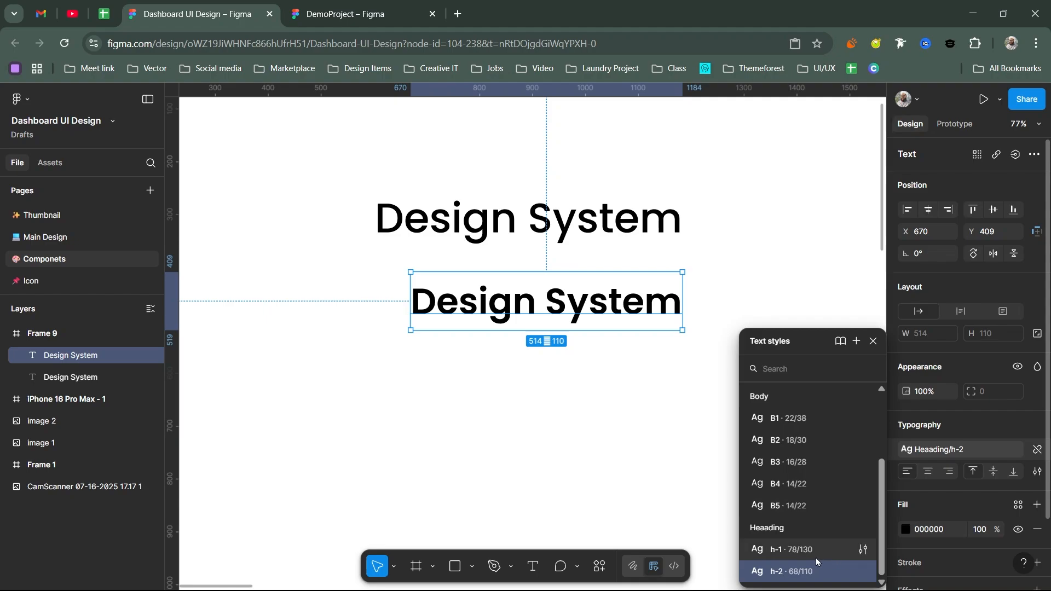
{"action": "left_click", "coordinate": [865, 571]}
{"action": "left_click_drag", "start_coordinate": [665, 327], "coordinate": [893, 192]}
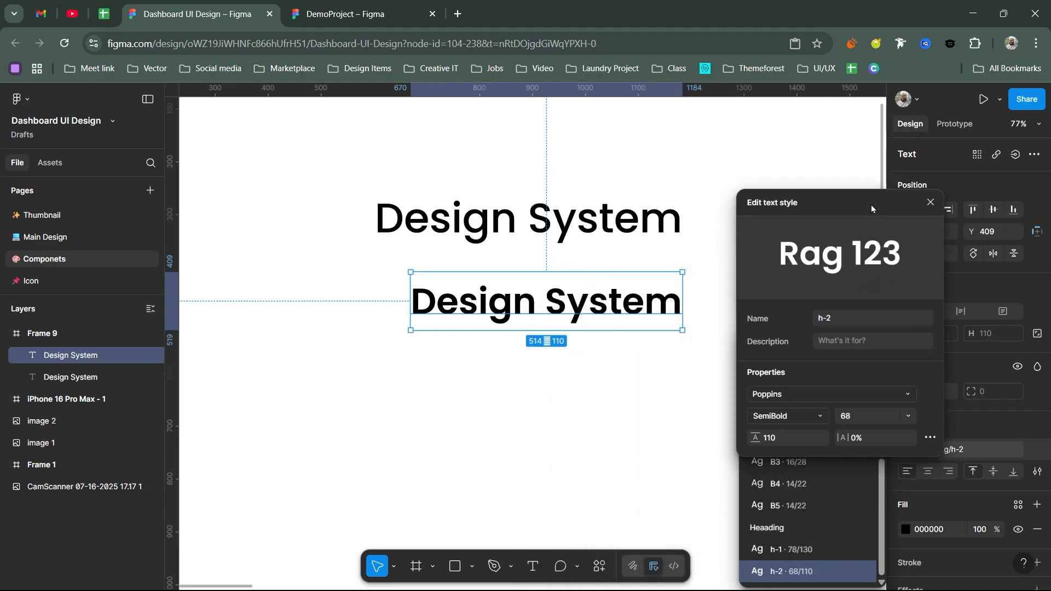
{"action": "left_click", "coordinate": [803, 416]}
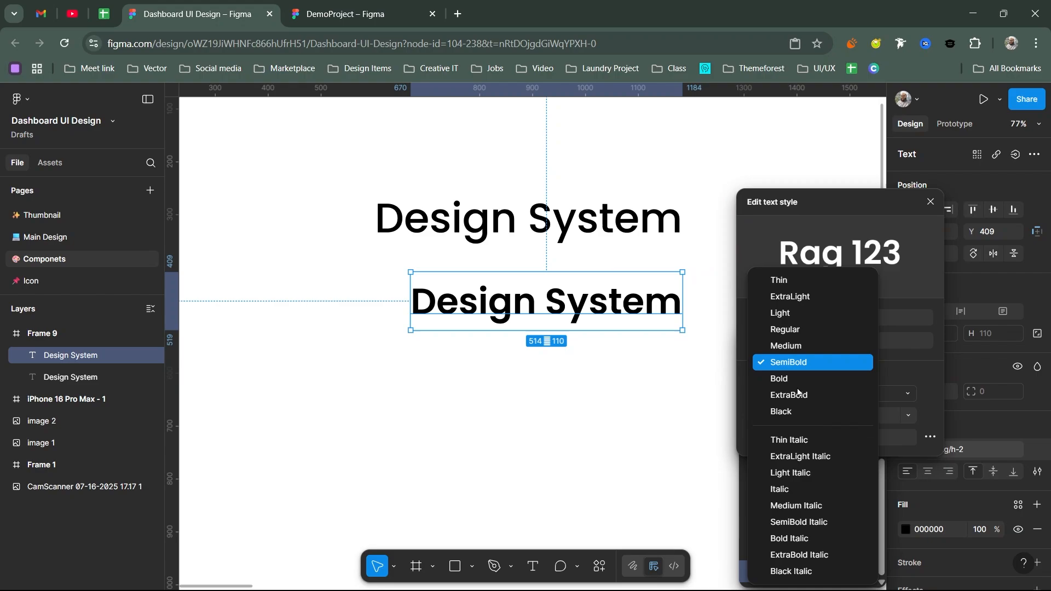
{"action": "left_click", "coordinate": [788, 315]}
Set the h-2 style's size to 112, line height to 170 and letter spacing to 78%.
{"action": "left_click", "coordinate": [786, 438]}
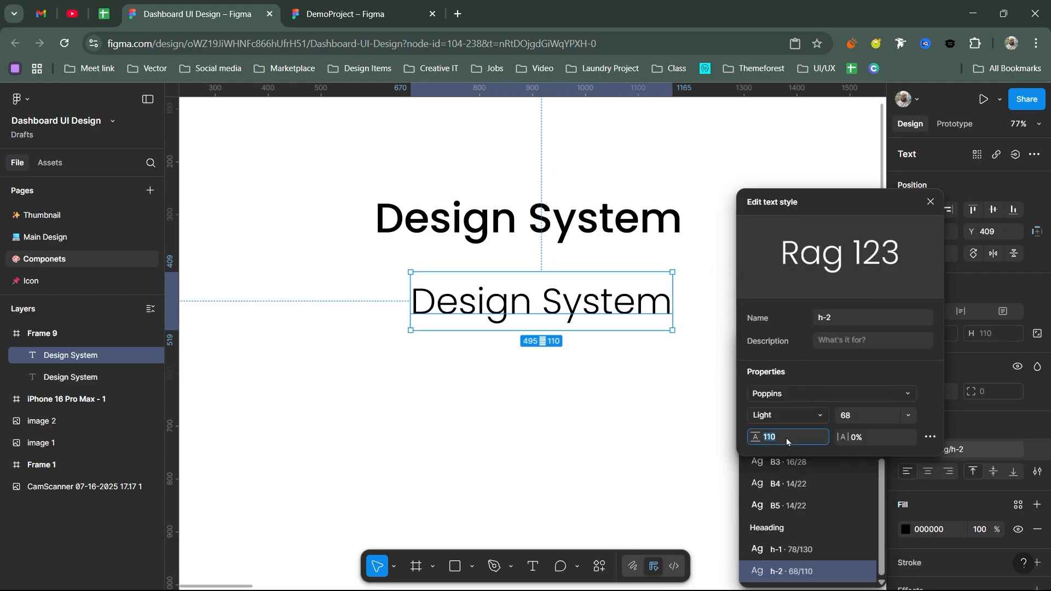
{"action": "left_click", "coordinate": [853, 419]}
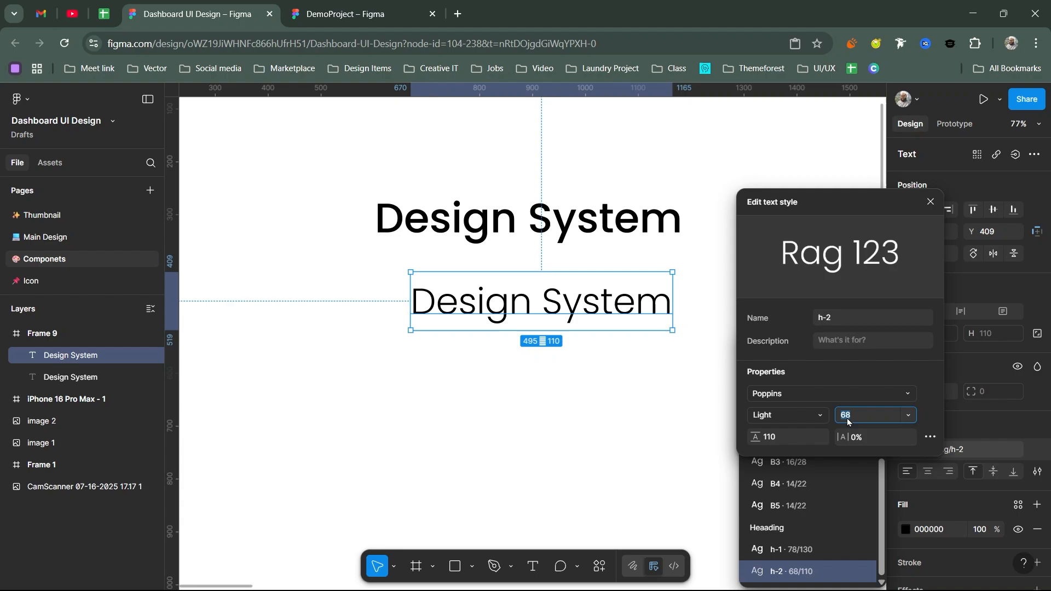
{"action": "type", "text": "11111"}
{"action": "key", "text": "Return"}
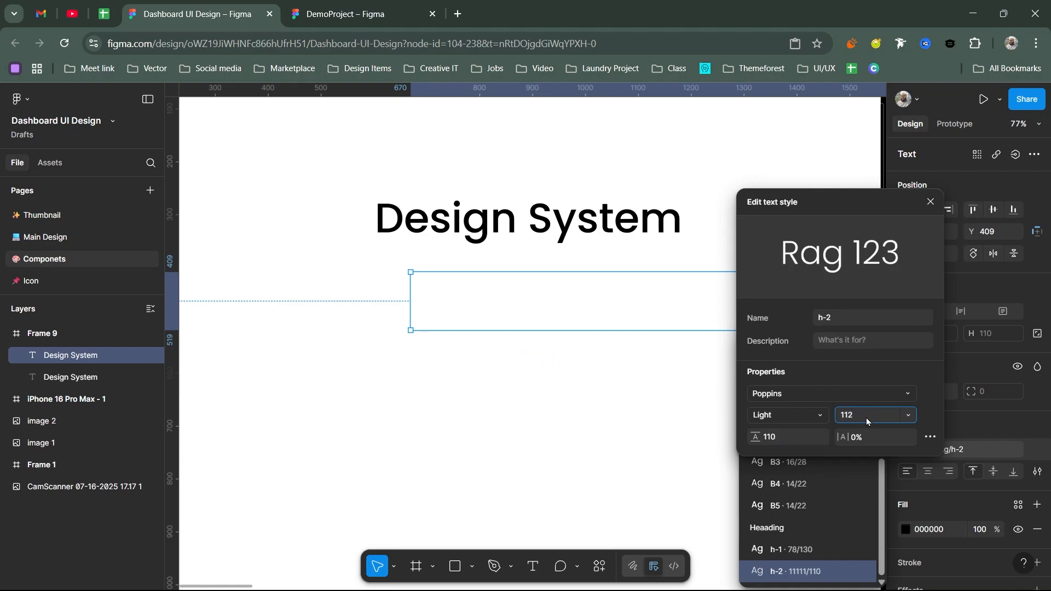
{"action": "key", "text": "Return"}
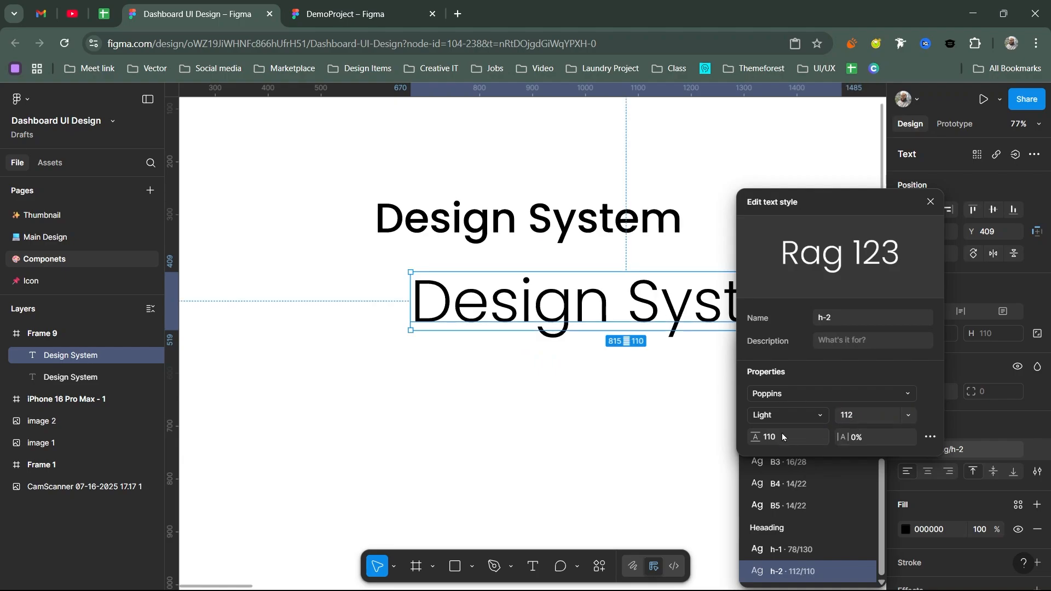
{"action": "left_click_drag", "start_coordinate": [756, 437], "coordinate": [948, 434]}
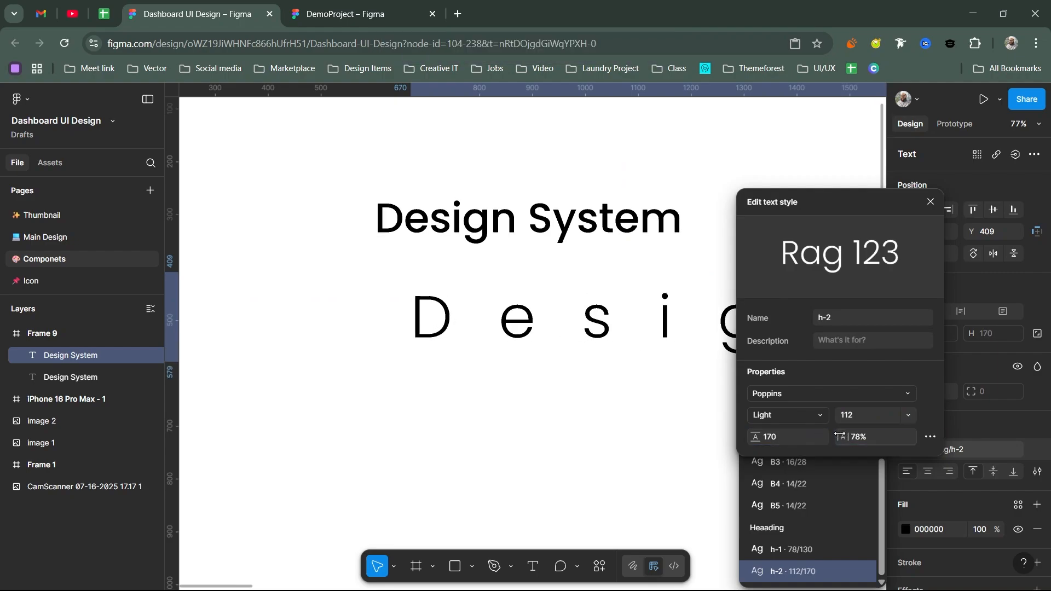
Undo the h-2 style edits, the text move and the creation of the h-2 style.
{"action": "key", "text": "ctrl+z"}
{"action": "key", "text": "ctrl+z"}
{"action": "key", "text": "ctrl+z"}
{"action": "key", "text": "ctrl+z"}
{"action": "key", "text": "ctrl+z"}
{"action": "key", "text": "ctrl+z"}
{"action": "key", "text": "ctrl+z"}
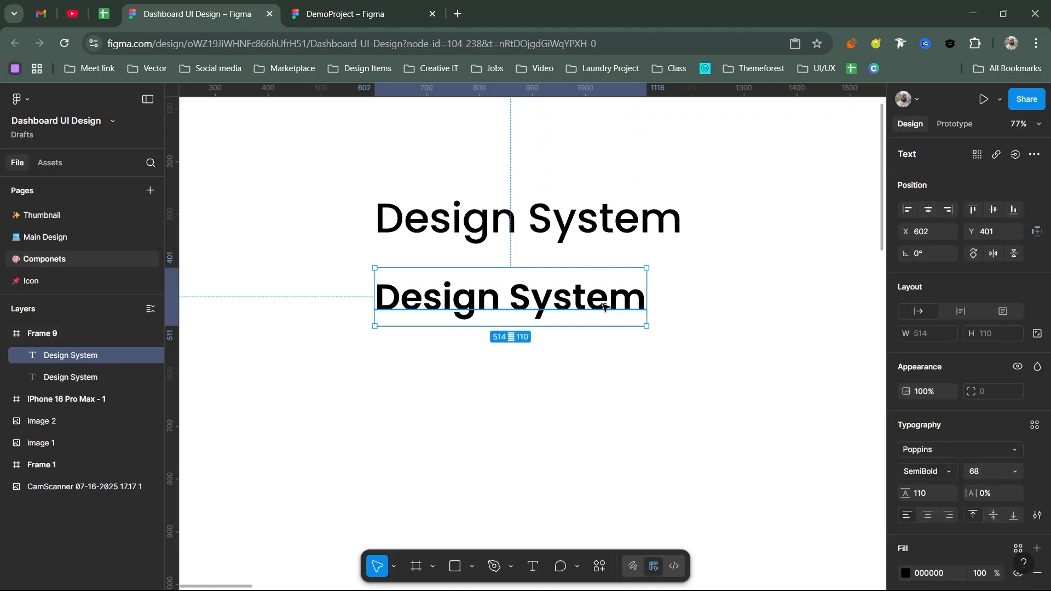
Select both Design System texts and move them to about X 1056 in Frame 9.
{"action": "scroll", "coordinate": [592, 294], "scroll_direction": "down", "scroll_amount": 5}
{"action": "left_click", "coordinate": [502, 230]}
{"action": "left_click_drag", "start_coordinate": [497, 224], "coordinate": [685, 289]}
Draw a square of about 201 × 201 at about X 280, Y 309 in Frame 9 and fill it with FF0000.
{"action": "key", "text": "r"}
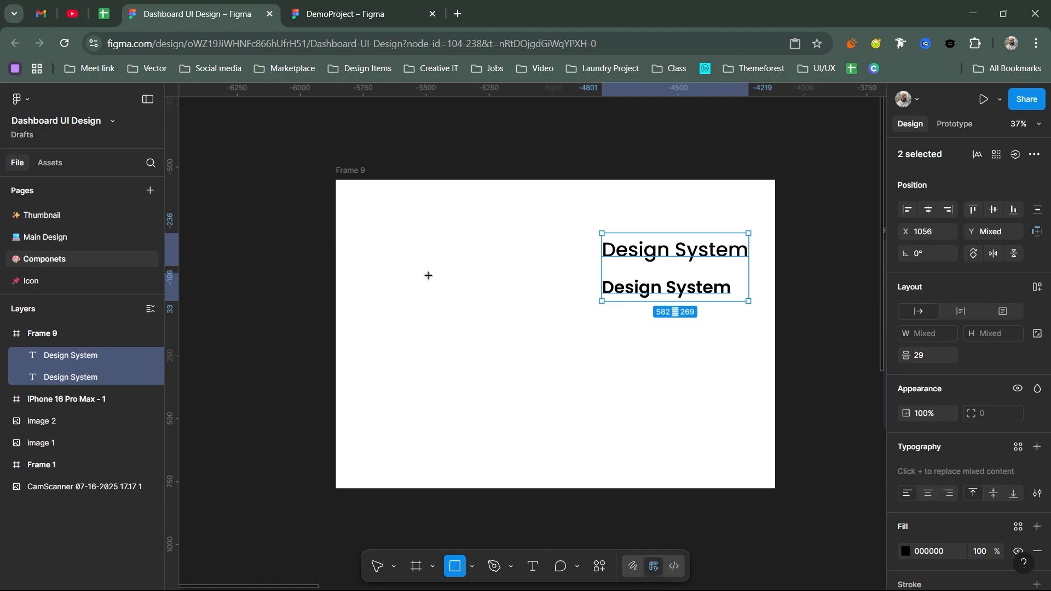
{"action": "left_click_drag", "start_coordinate": [406, 258], "coordinate": [458, 308]}
{"action": "scroll", "coordinate": [427, 283], "scroll_direction": "up", "scroll_amount": 5}
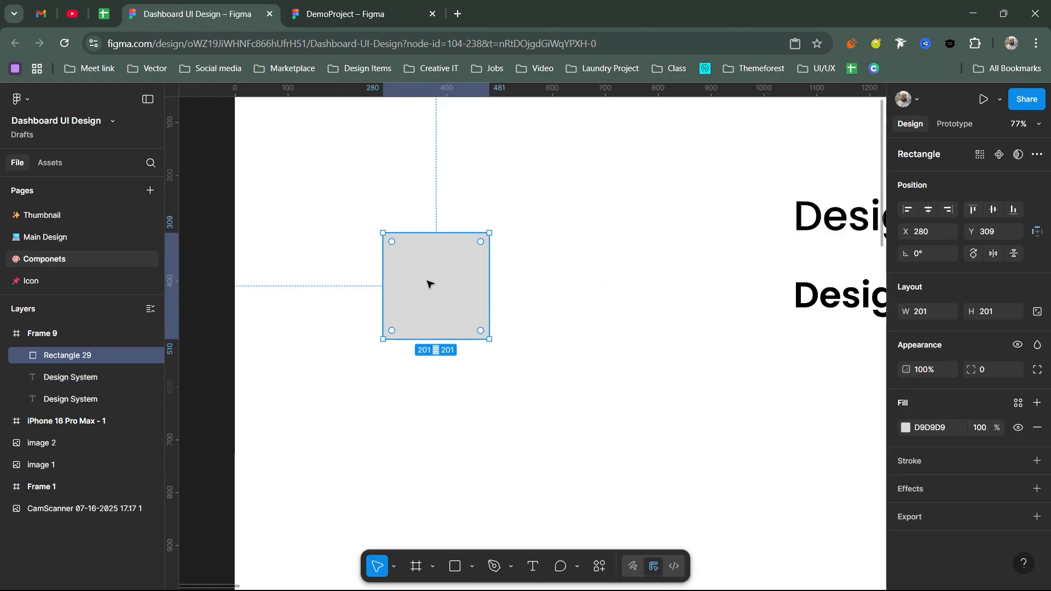
{"action": "left_click", "coordinate": [906, 428]}
{"action": "left_click_drag", "start_coordinate": [849, 333], "coordinate": [875, 305]}
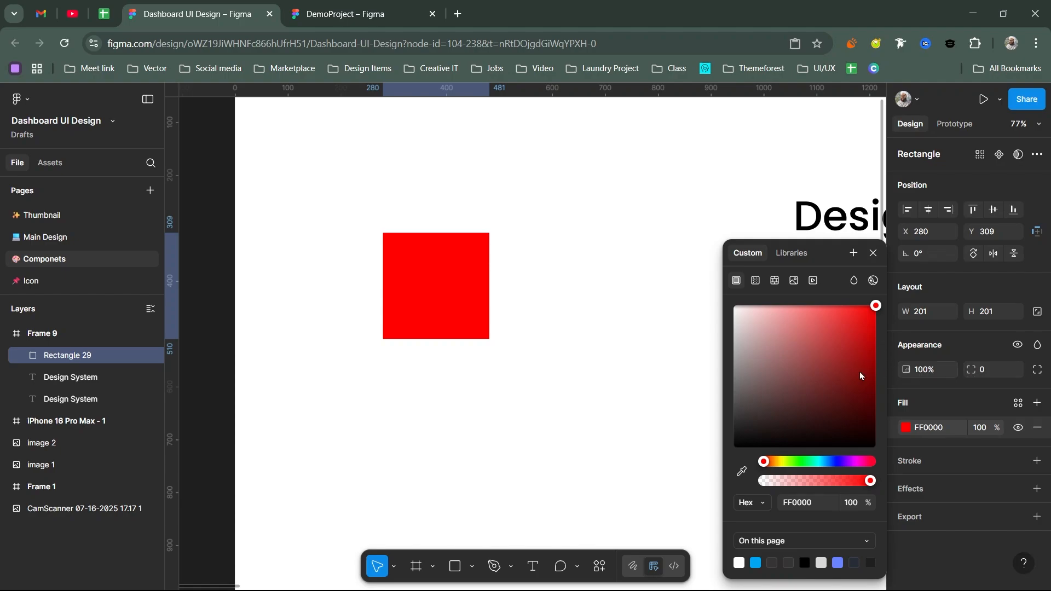
Create a color style named "Danger/Red 1" from the square's fill and deselect the square to show the page's styles.
{"action": "left_click", "coordinate": [1017, 404]}
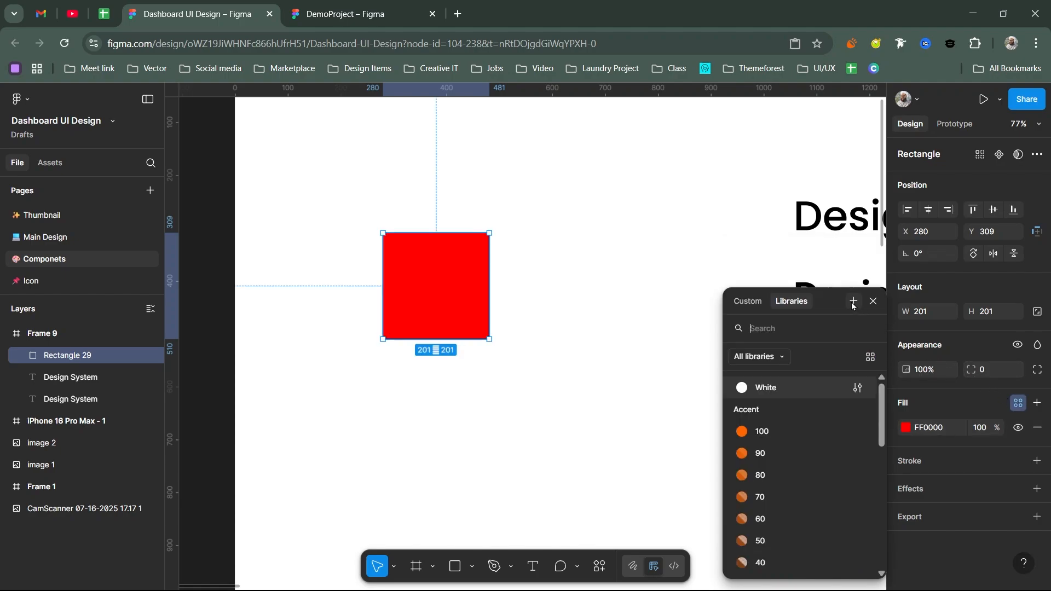
{"action": "left_click", "coordinate": [852, 302]}
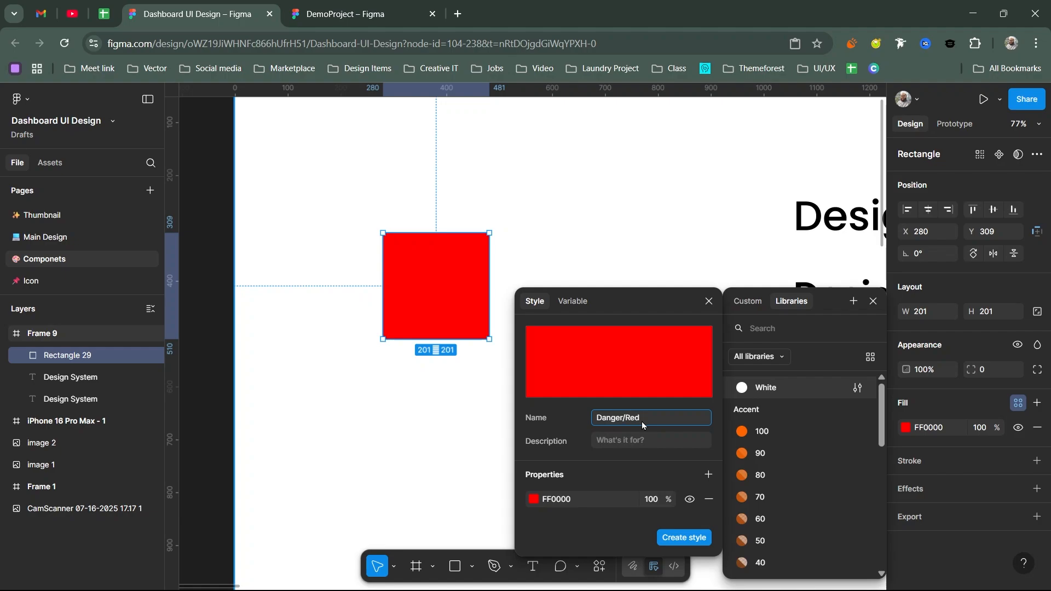
{"action": "type", "text": "1"}
{"action": "key", "text": "Return"}
{"action": "left_click", "coordinate": [637, 420]}
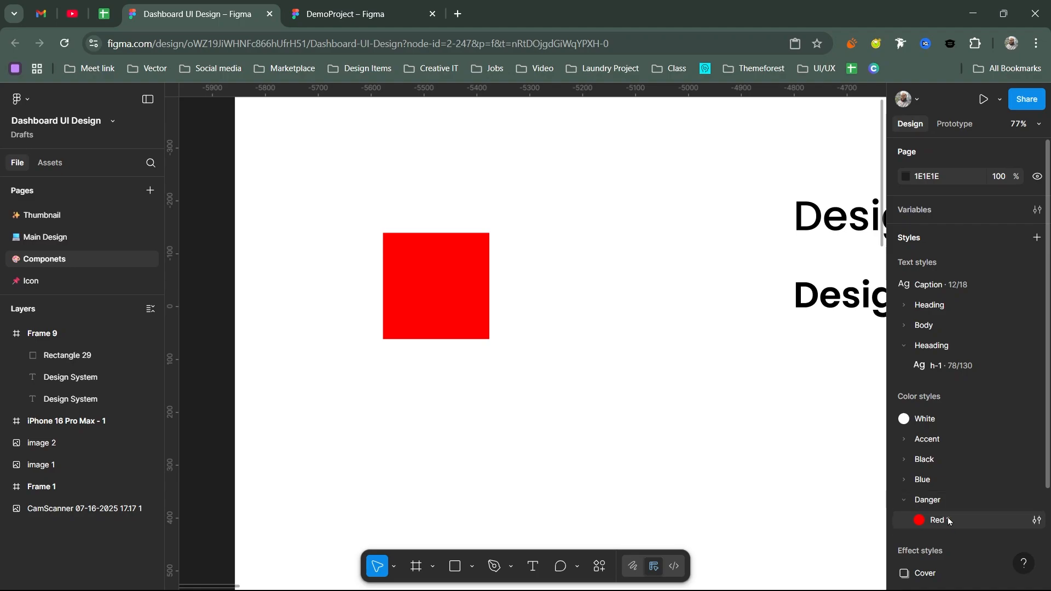
Duplicate the red square beside the original at about X 550, detach the copy's color style and change its fill to C00404.
{"action": "left_click_drag", "start_coordinate": [419, 321], "coordinate": [557, 319]}
{"action": "left_click", "coordinate": [1020, 427]}
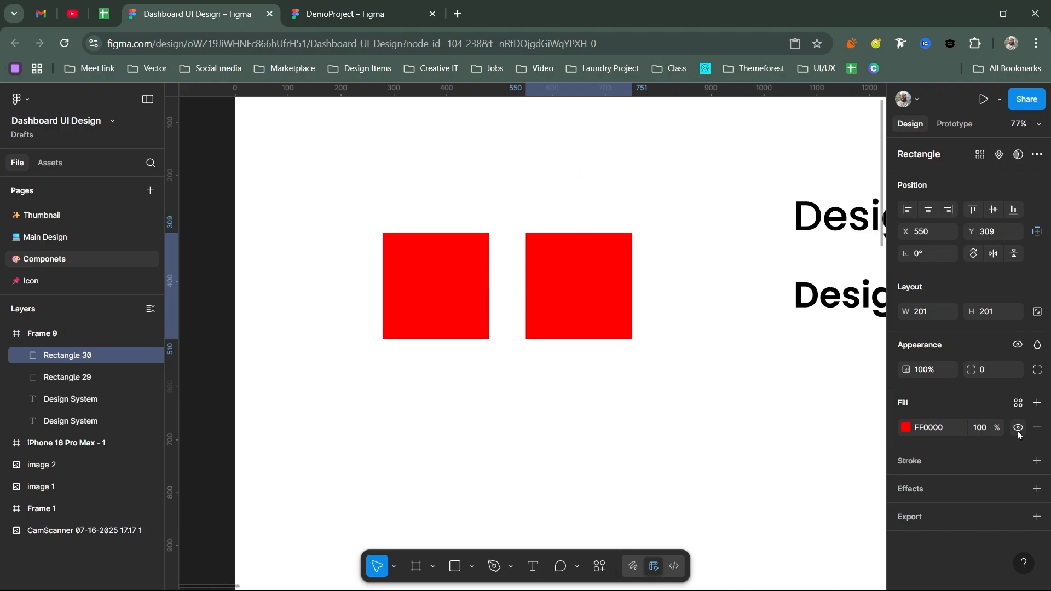
{"action": "left_click", "coordinate": [906, 427]}
{"action": "left_click_drag", "start_coordinate": [854, 330], "coordinate": [873, 350]}
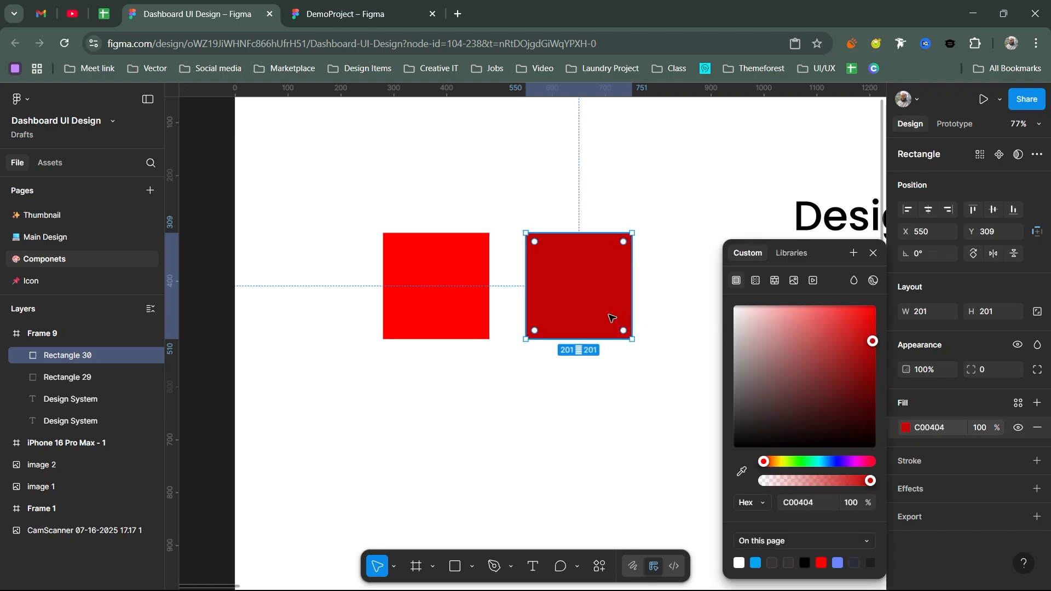
Create a color style named "Danger/Red 2" from the copied square's dark red fill.
{"action": "left_click", "coordinate": [1017, 405]}
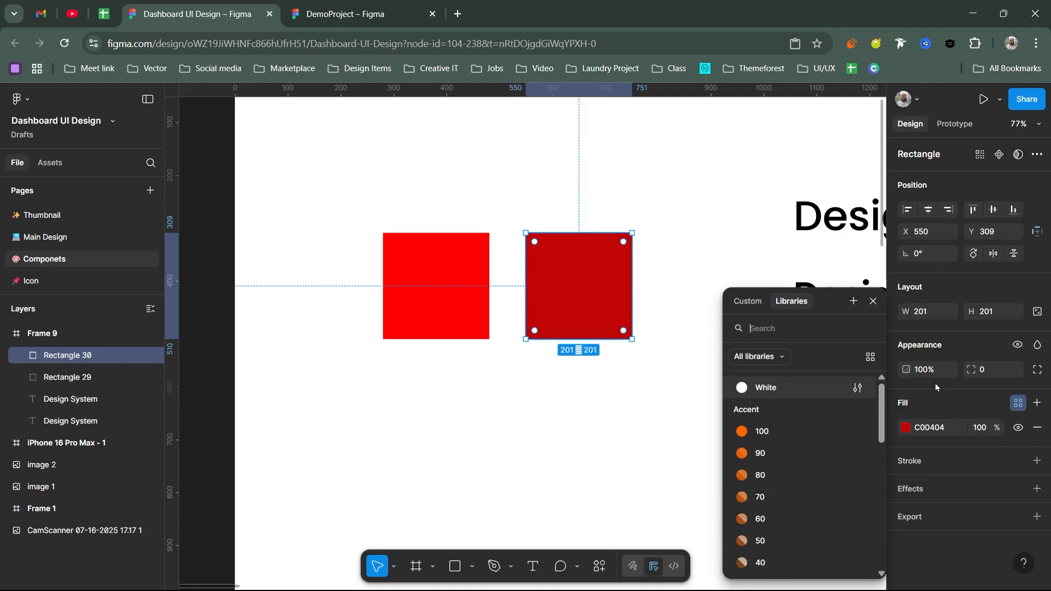
{"action": "left_click", "coordinate": [852, 302]}
{"action": "type", "text": "Danger"}
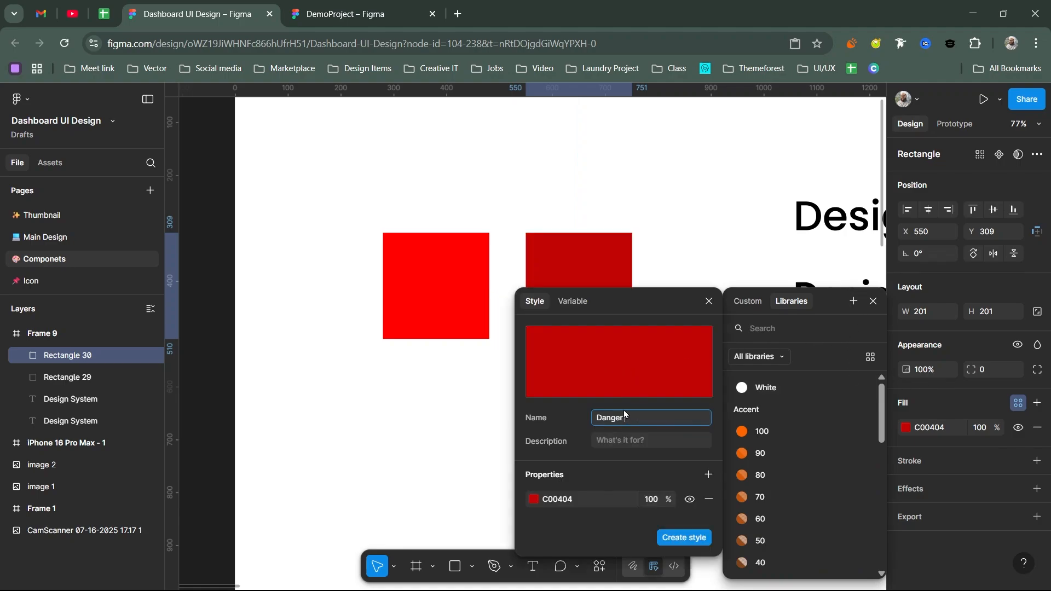
{"action": "type", "text": "/Red 2"}
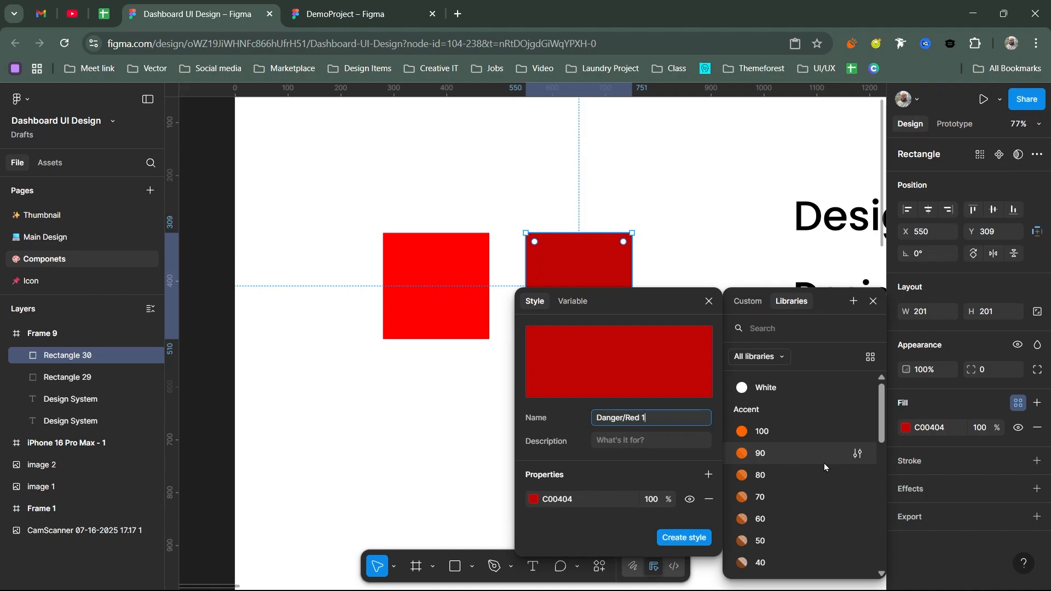
{"action": "key", "text": "Return"}
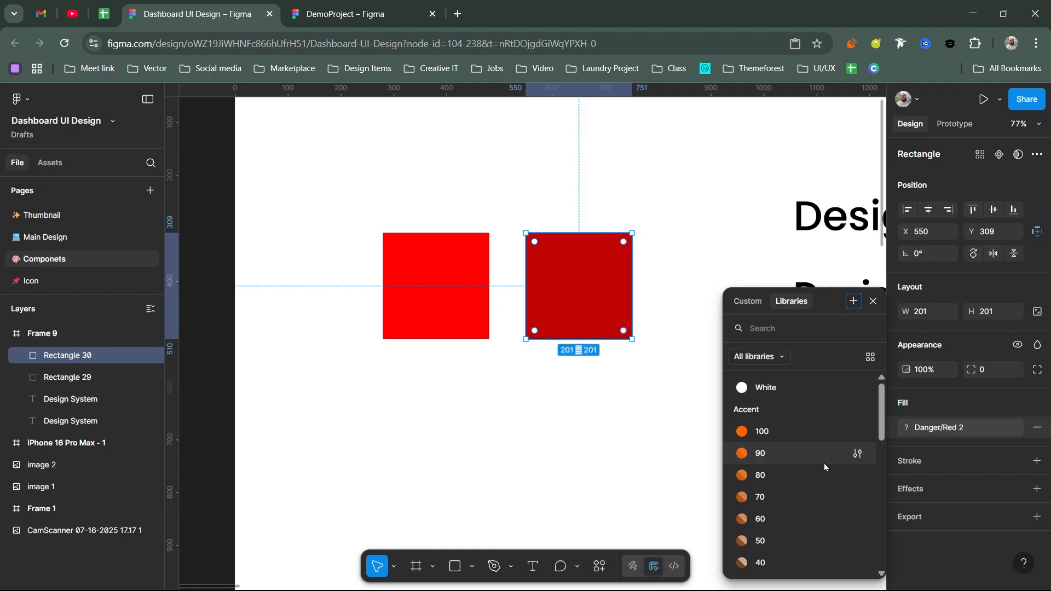
Apply the Accent/90 color style to the second square, check the page's color styles and reselect the square.
{"action": "left_click", "coordinate": [823, 463]}
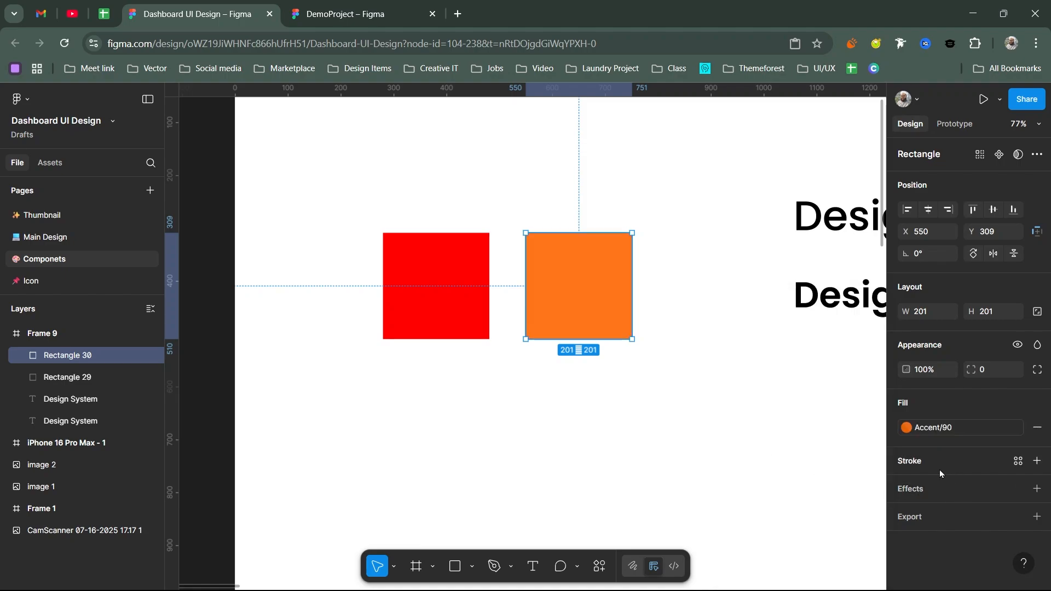
{"action": "left_click", "coordinate": [790, 429]}
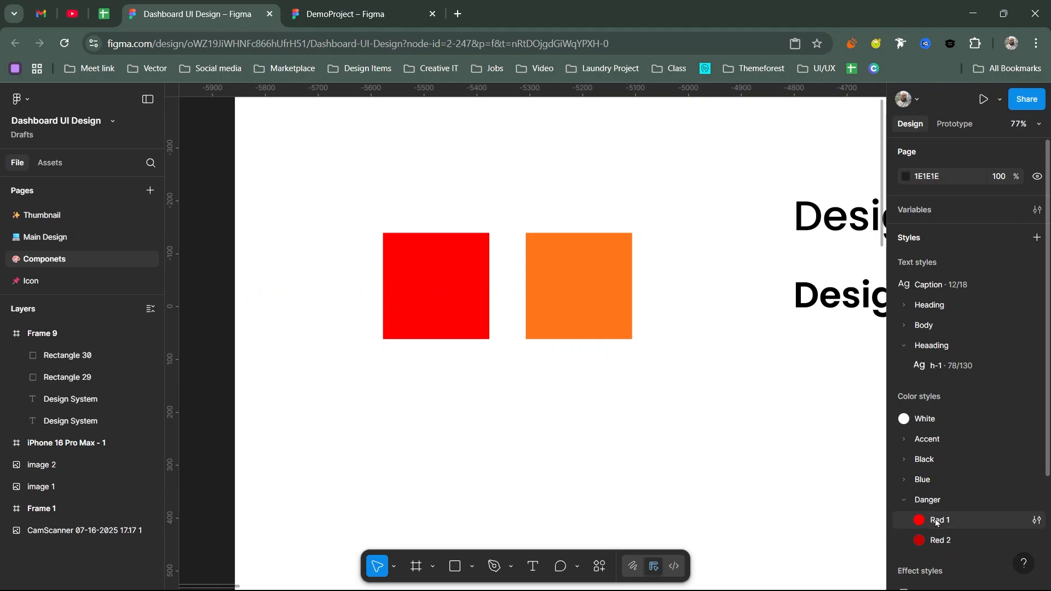
{"action": "left_click", "coordinate": [581, 318]}
{"action": "left_click", "coordinate": [581, 319]}
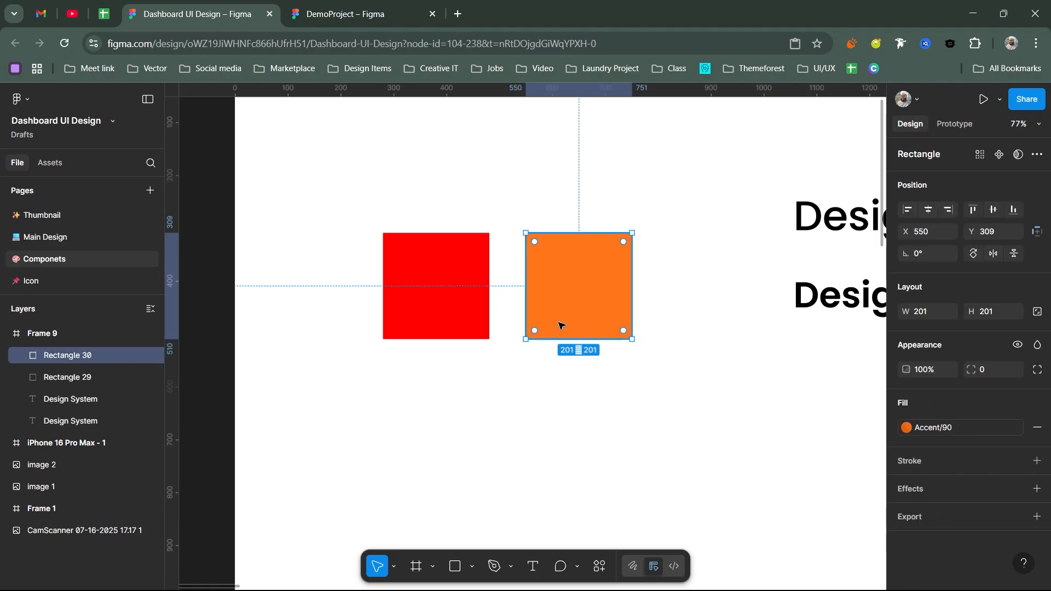
Move both colored squares up to about Y 177 and draw a square of about 275 × 275 below them at about Y 450.
{"action": "left_click_drag", "start_coordinate": [386, 189], "coordinate": [643, 371]}
{"action": "left_click_drag", "start_coordinate": [603, 282], "coordinate": [592, 258]}
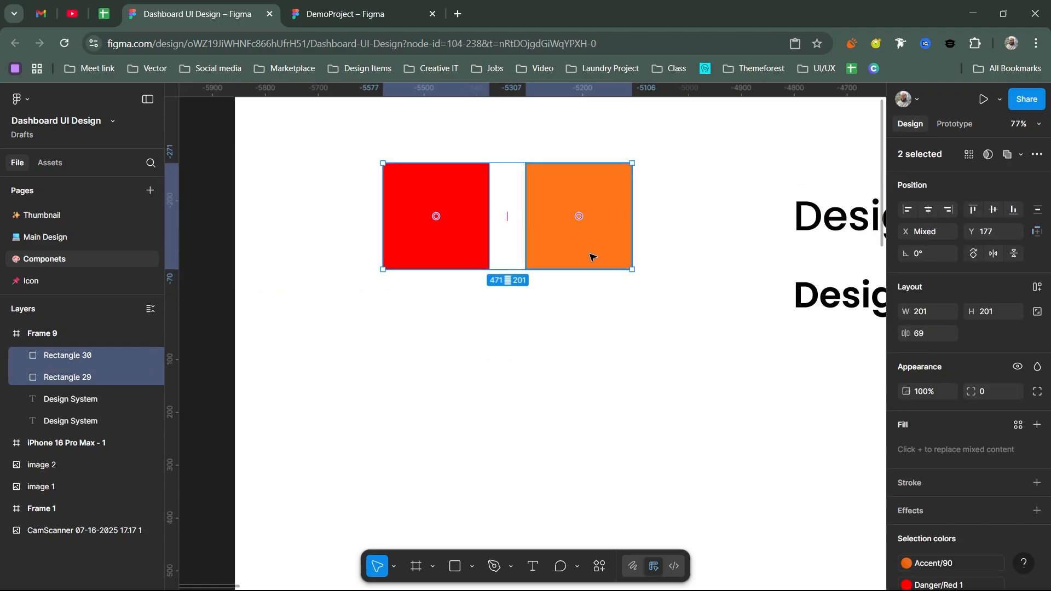
{"action": "key", "text": "r"}
{"action": "left_click_drag", "start_coordinate": [454, 335], "coordinate": [600, 435]}
{"action": "left_click_drag", "start_coordinate": [553, 406], "coordinate": [552, 378]}
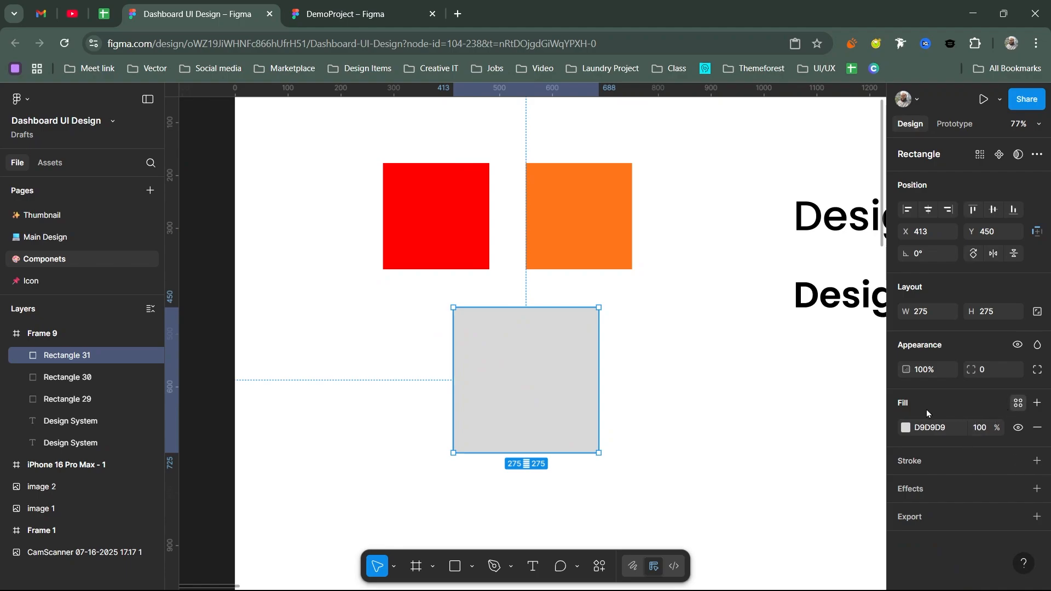
Apply the White color style to the new square and set its corner radius to 10.
{"action": "left_click", "coordinate": [1018, 402]}
{"action": "left_click", "coordinate": [765, 387]}
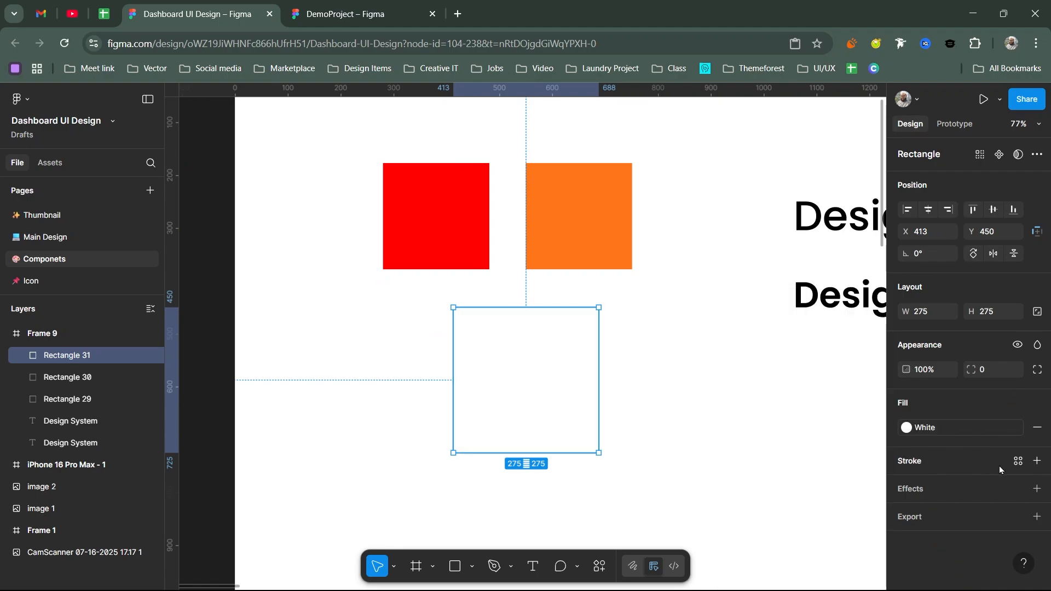
{"action": "left_click", "coordinate": [1001, 365]}
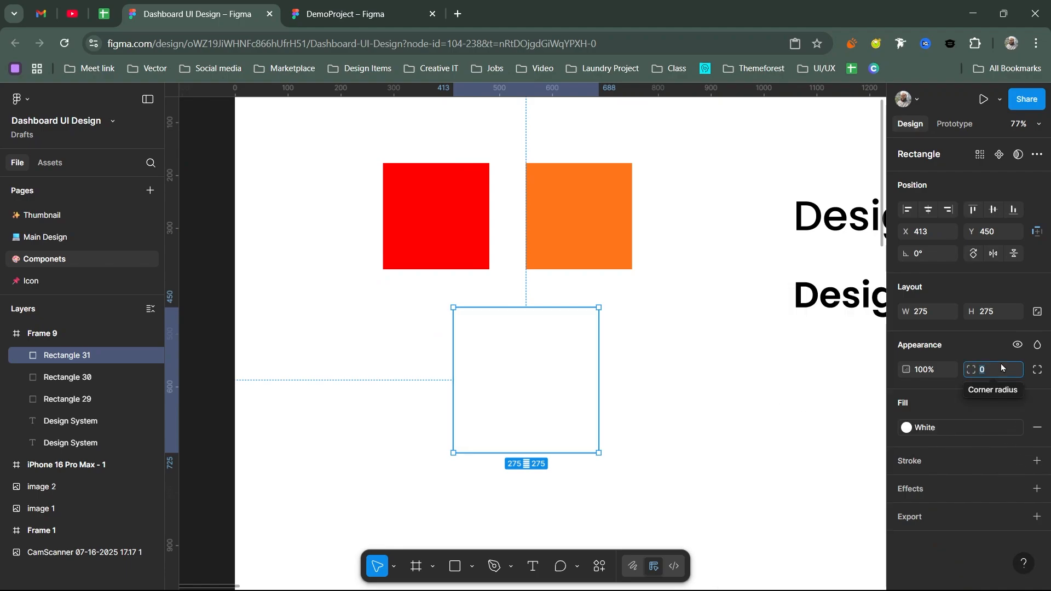
{"action": "type", "text": "1"}
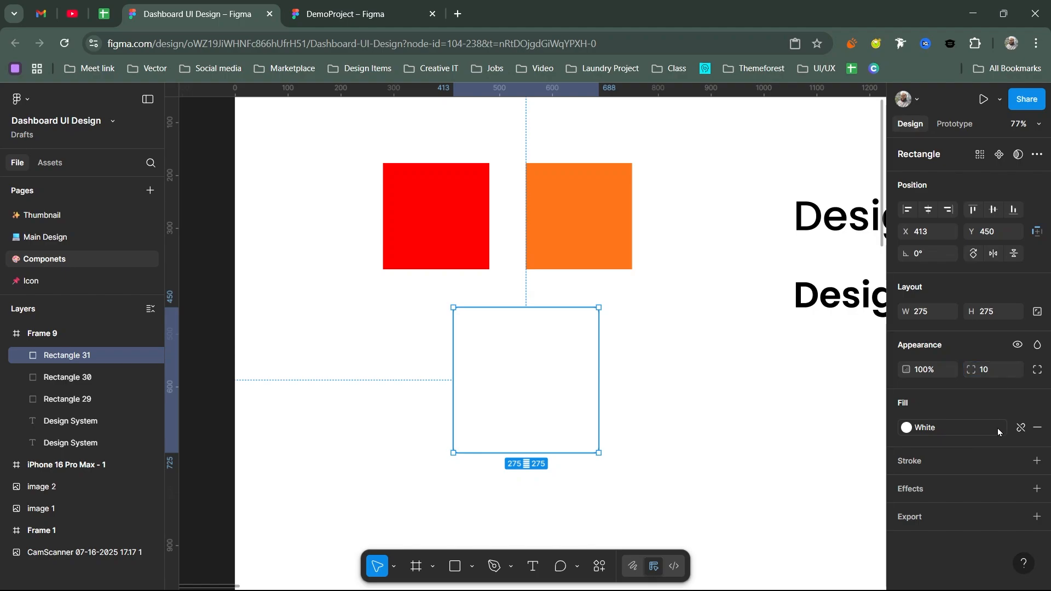
Add a drop shadow effect to the white square with a Y offset of 0 and a blur of 50.
{"action": "left_click", "coordinate": [1036, 489]}
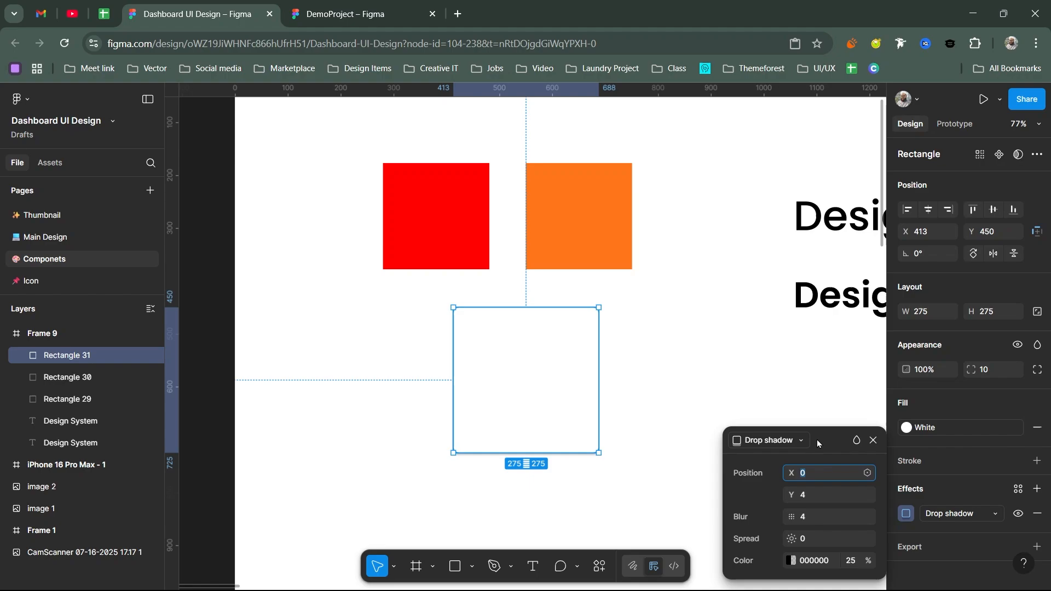
{"action": "left_click_drag", "start_coordinate": [819, 438], "coordinate": [841, 258]}
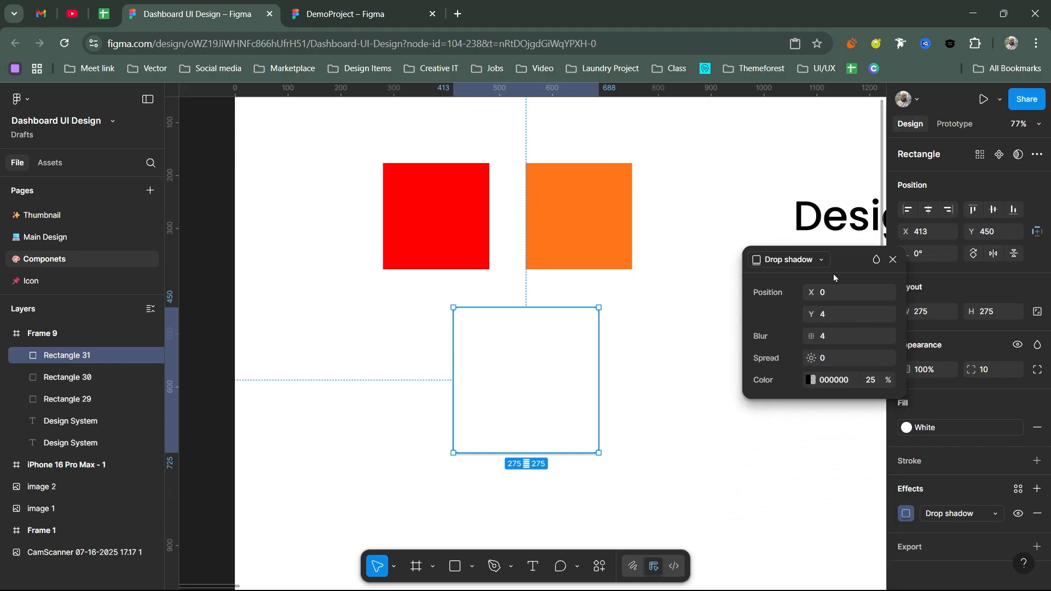
{"action": "left_click", "coordinate": [789, 260]}
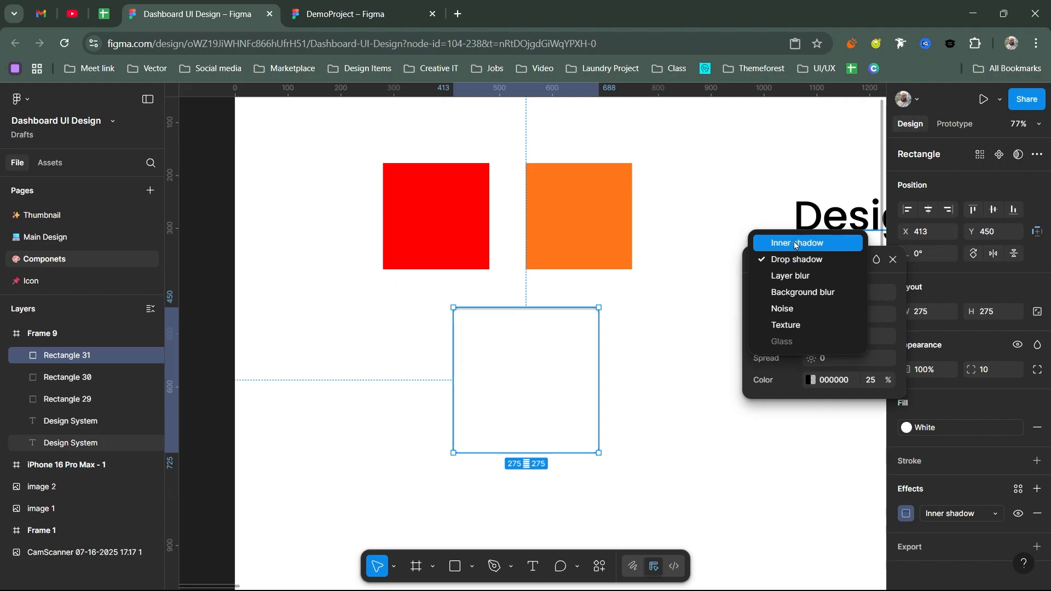
{"action": "left_click", "coordinate": [881, 277]}
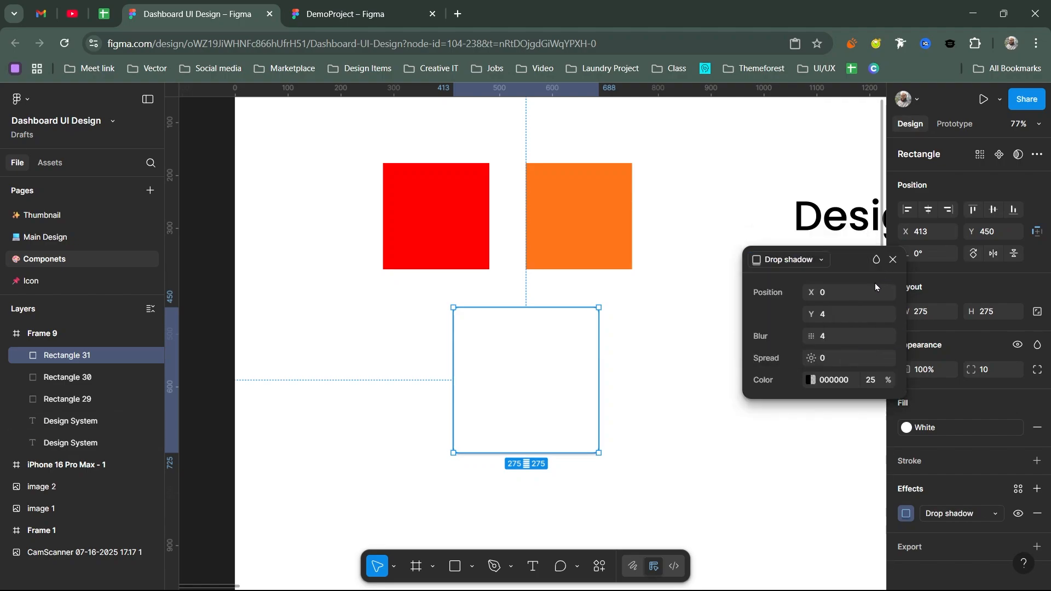
{"action": "left_click", "coordinate": [826, 316]}
{"action": "type", "text": "0"}
{"action": "left_click_drag", "start_coordinate": [812, 336], "coordinate": [319, 327]}
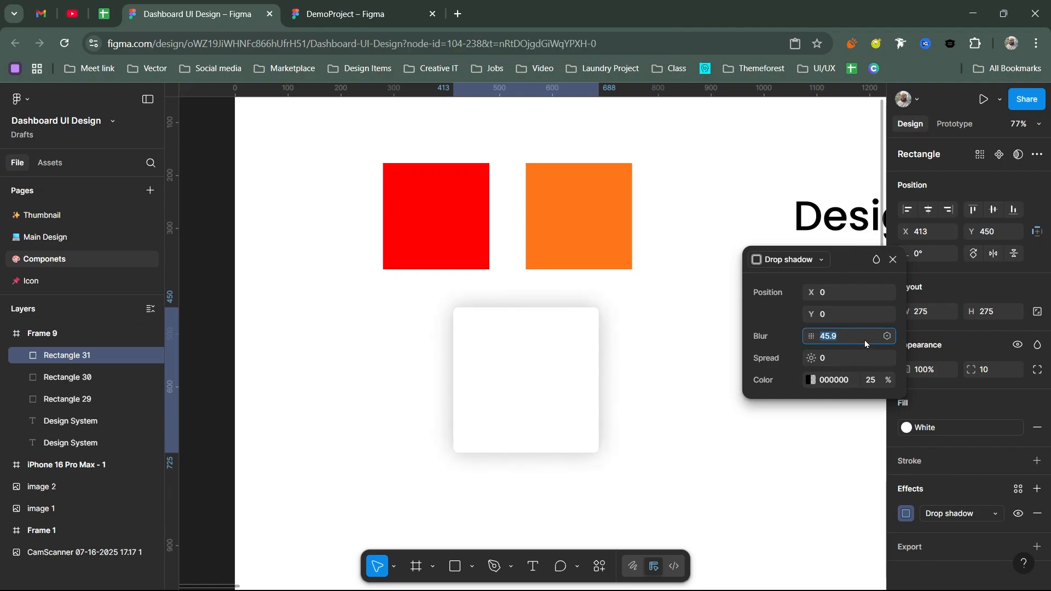
{"action": "type", "text": "50"}
{"action": "key", "text": "Return"}
Set the opacity of the drop shadow's color to 10% and close the shadow settings.
{"action": "left_click", "coordinate": [871, 380]}
{"action": "type", "text": "1"}
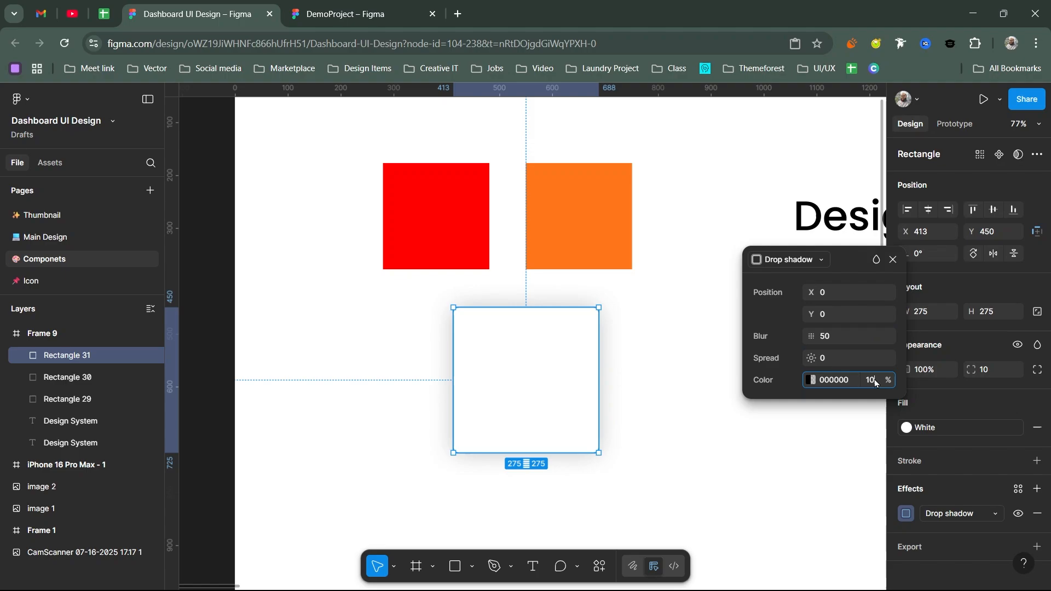
{"action": "type", "text": "0"}
{"action": "key", "text": "Return"}
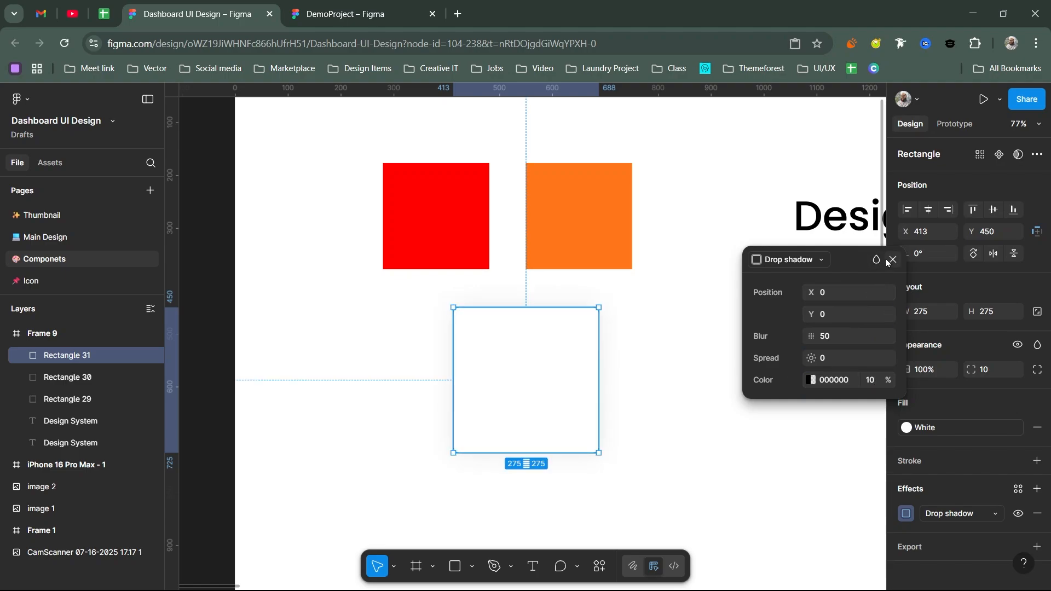
{"action": "left_click", "coordinate": [892, 261]}
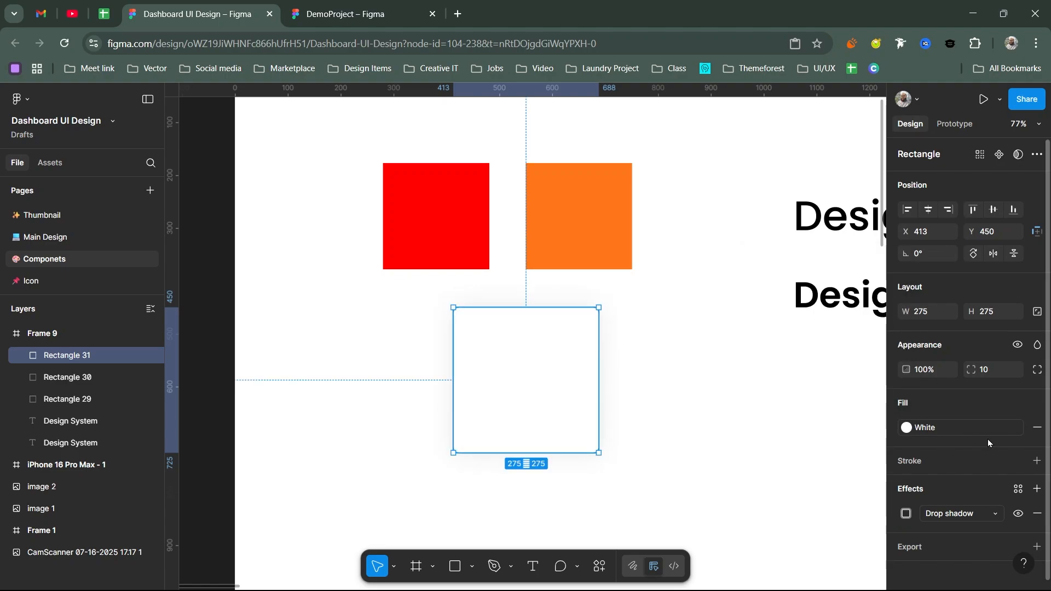
Set the white square's corner radius to 30 and move it to about X 453, Y 493.
{"action": "left_click", "coordinate": [994, 372]}
{"action": "key", "text": "Return"}
{"action": "left_click_drag", "start_coordinate": [500, 330], "coordinate": [523, 354]}
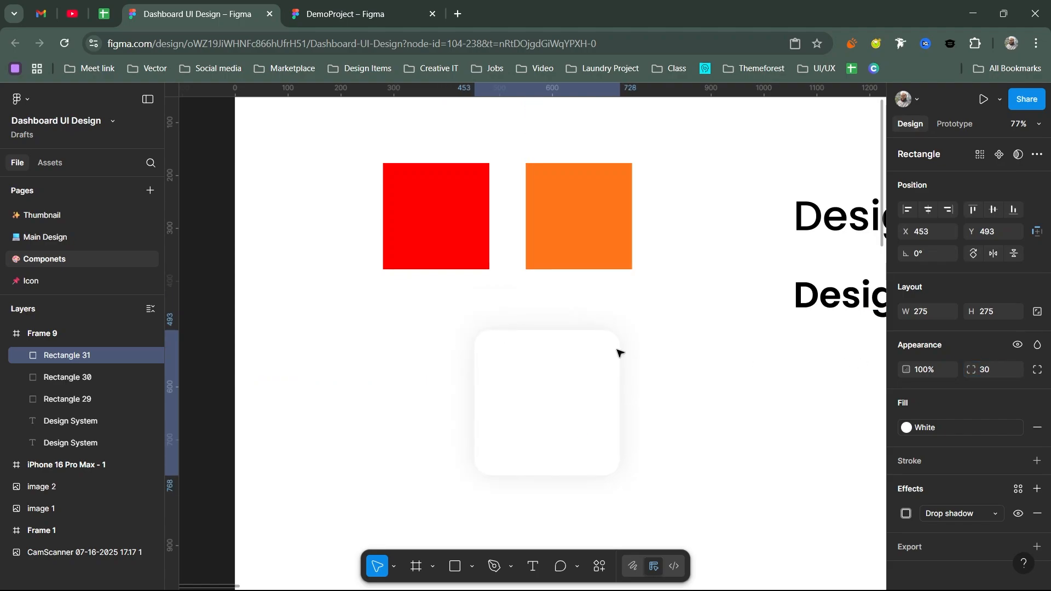
Create an effect style named "1" from the white square's drop shadow and deselect the square.
{"action": "left_click", "coordinate": [1018, 489]}
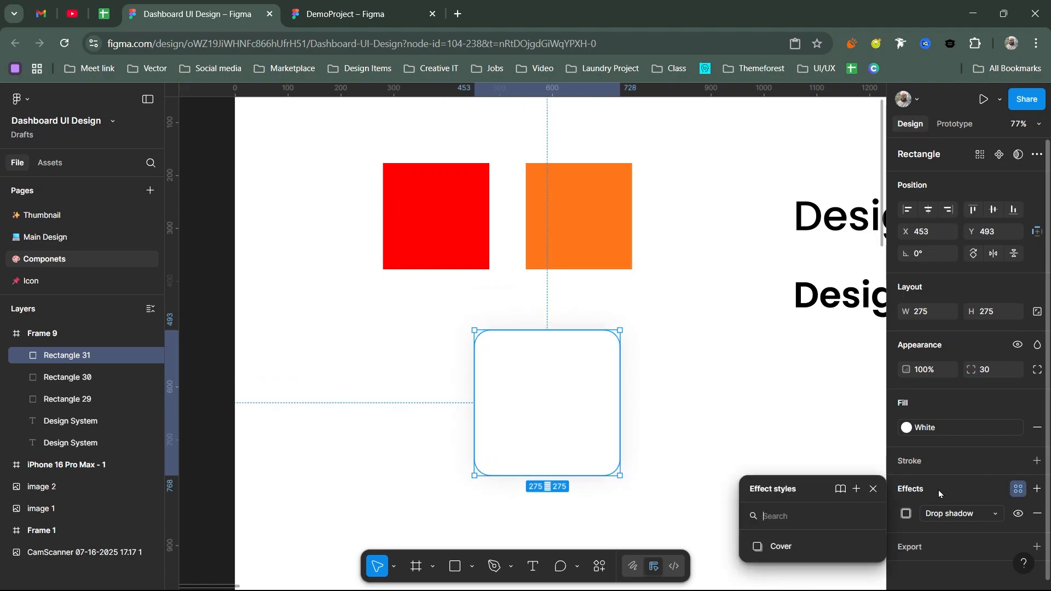
{"action": "left_click", "coordinate": [857, 489]}
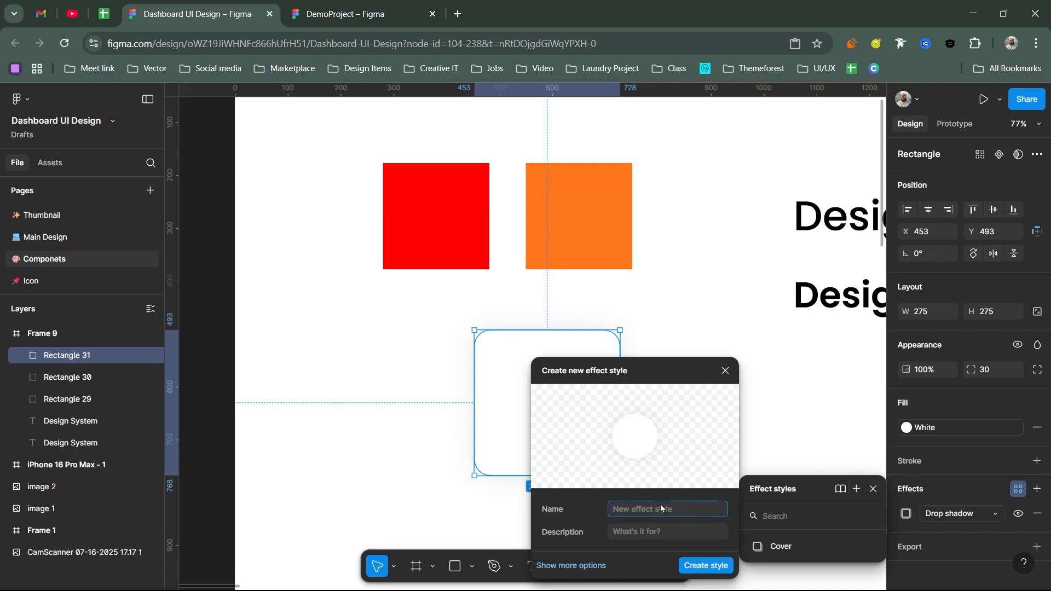
{"action": "type", "text": "N"}
{"action": "key", "text": "BackSpace"}
{"action": "type", "text": "1"}
{"action": "key", "text": "Return"}
{"action": "left_click", "coordinate": [661, 505]}
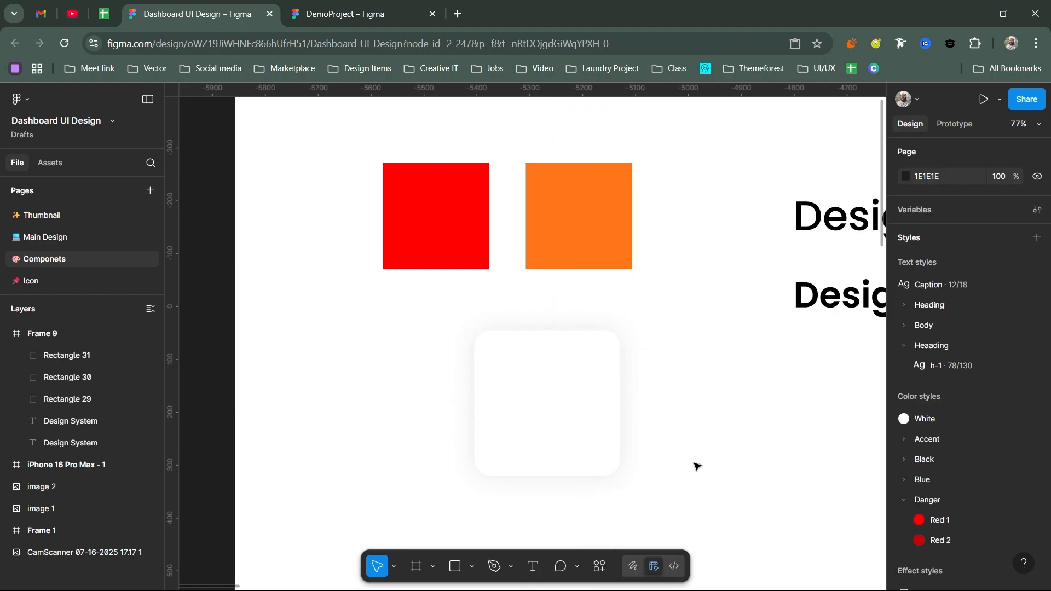
Collapse the Danger color group, check the page's effect styles and reselect the white square.
{"action": "left_click", "coordinate": [921, 501]}
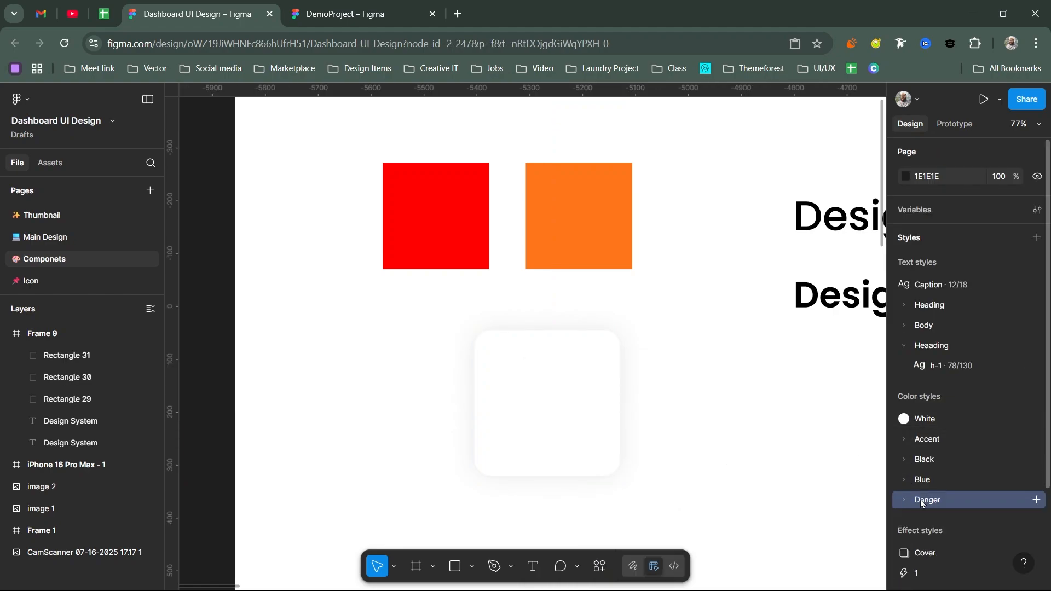
{"action": "scroll", "coordinate": [941, 438], "scroll_direction": "down", "scroll_amount": 3}
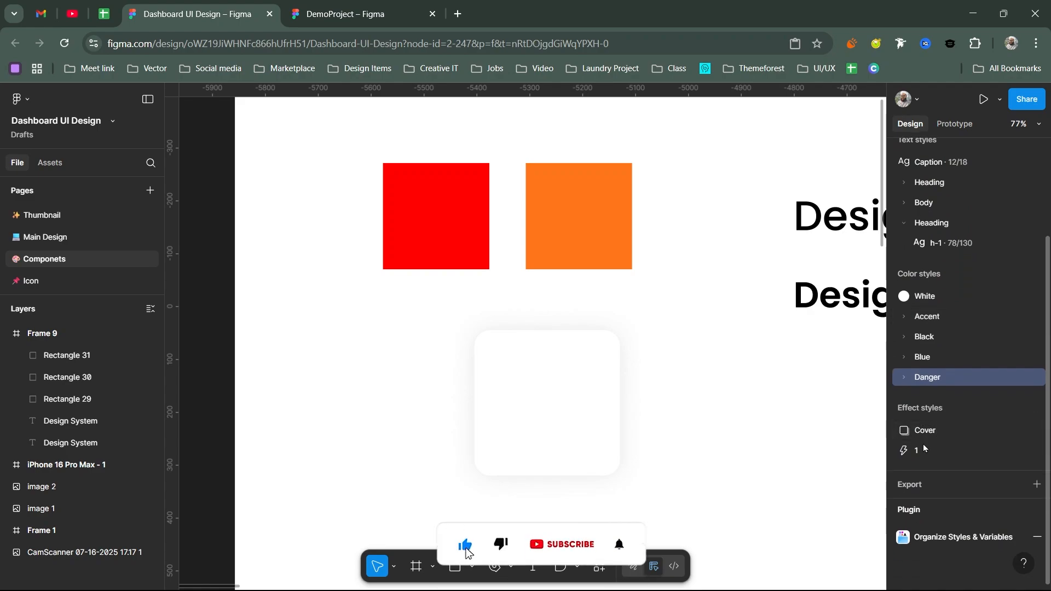
{"action": "left_click", "coordinate": [573, 389]}
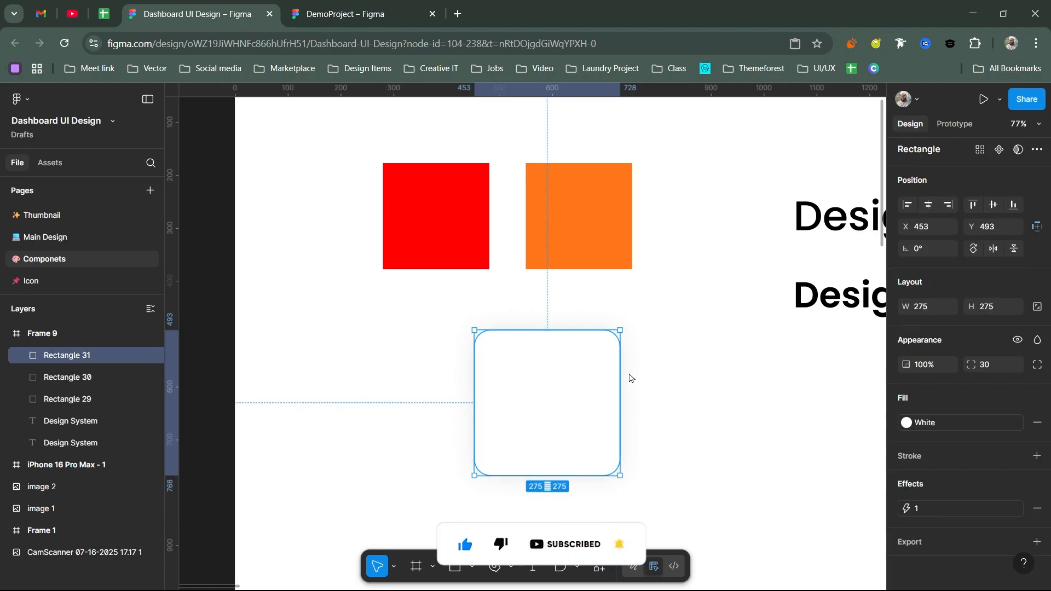
Draw a frame of about 546 × 184 beside the white square at about X 853, Y 584.
{"action": "key", "text": "f"}
{"action": "scroll", "coordinate": [673, 369], "scroll_direction": "right", "scroll_amount": 3}
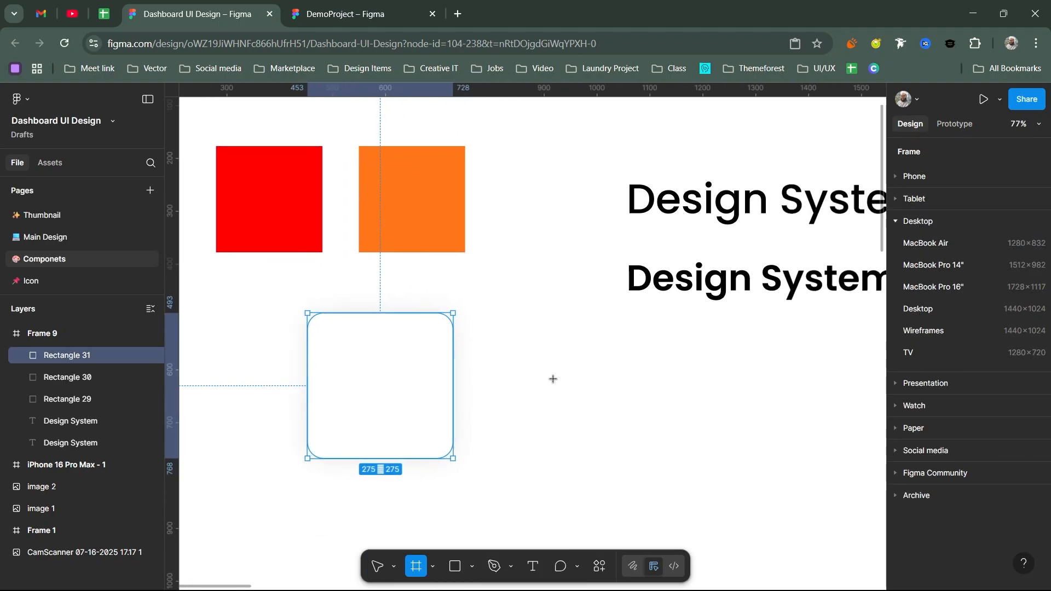
{"action": "left_click_drag", "start_coordinate": [518, 360], "coordinate": [807, 459]}
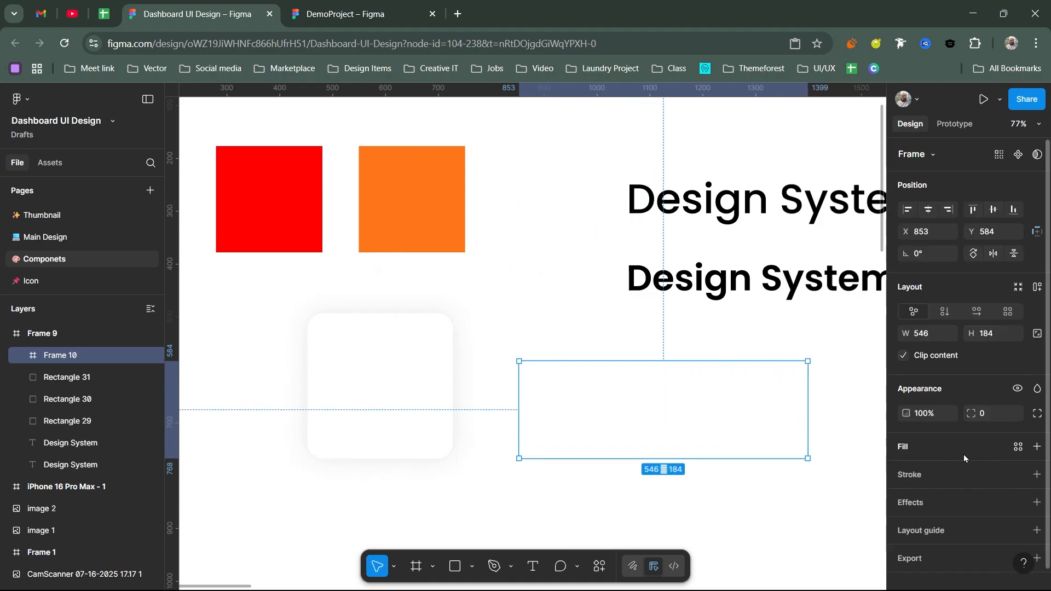
Add a layout guide of five columns to the new frame and try out a different gutter.
{"action": "scroll", "coordinate": [963, 455], "scroll_direction": "down", "scroll_amount": 1}
{"action": "left_click", "coordinate": [1036, 514]}
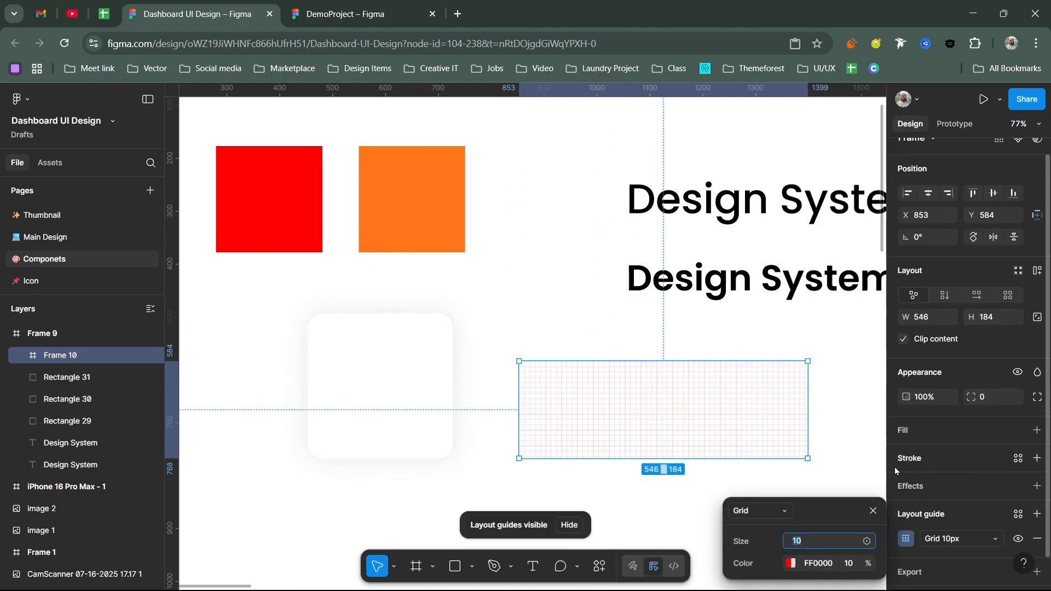
{"action": "left_click", "coordinate": [769, 513]}
{"action": "left_click", "coordinate": [771, 525]}
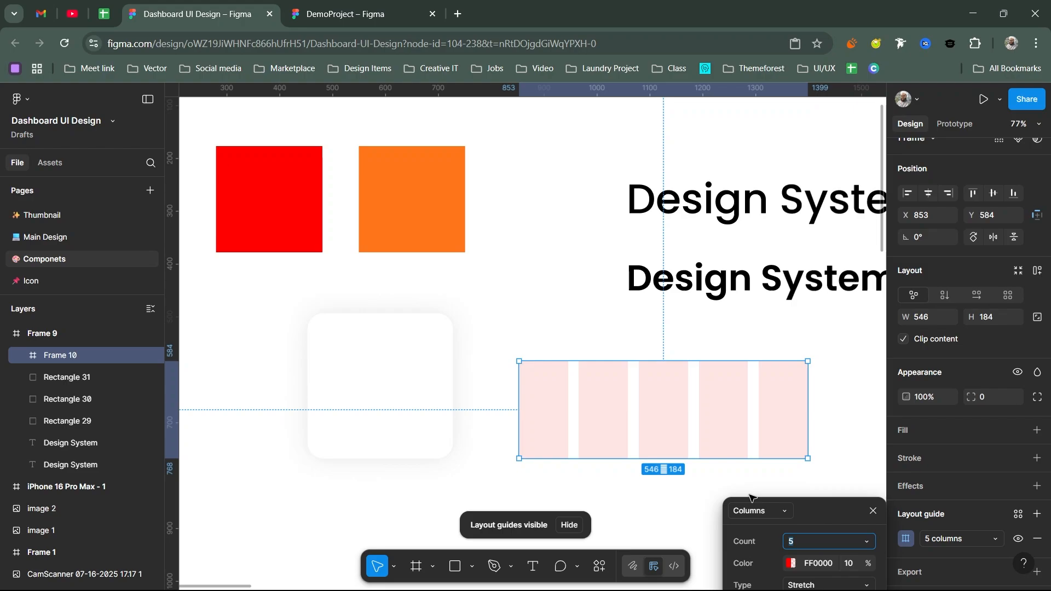
{"action": "left_click_drag", "start_coordinate": [826, 518], "coordinate": [922, 307]}
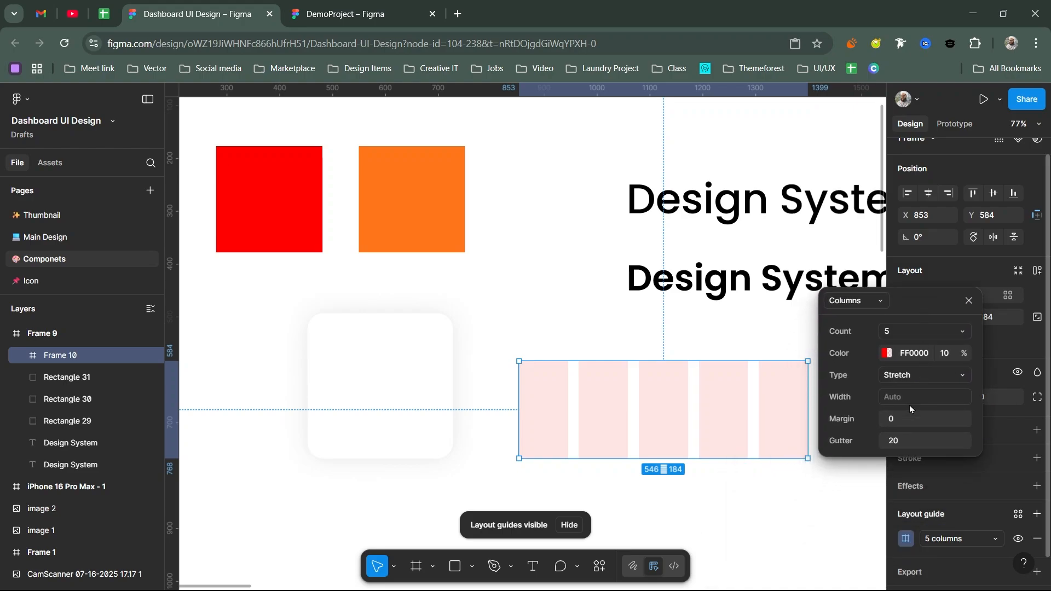
{"action": "left_click", "coordinate": [886, 333]}
{"action": "left_click_drag", "start_coordinate": [864, 438], "coordinate": [871, 437]}
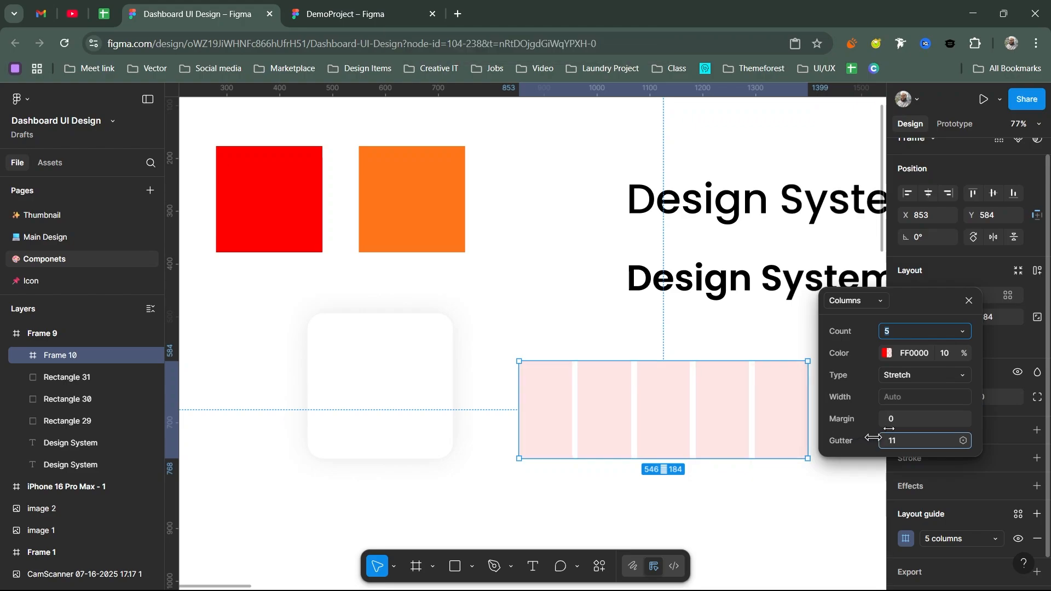
Set the column guide's type to Center with a column width of 50 and close its settings.
{"action": "left_click", "coordinate": [912, 374]}
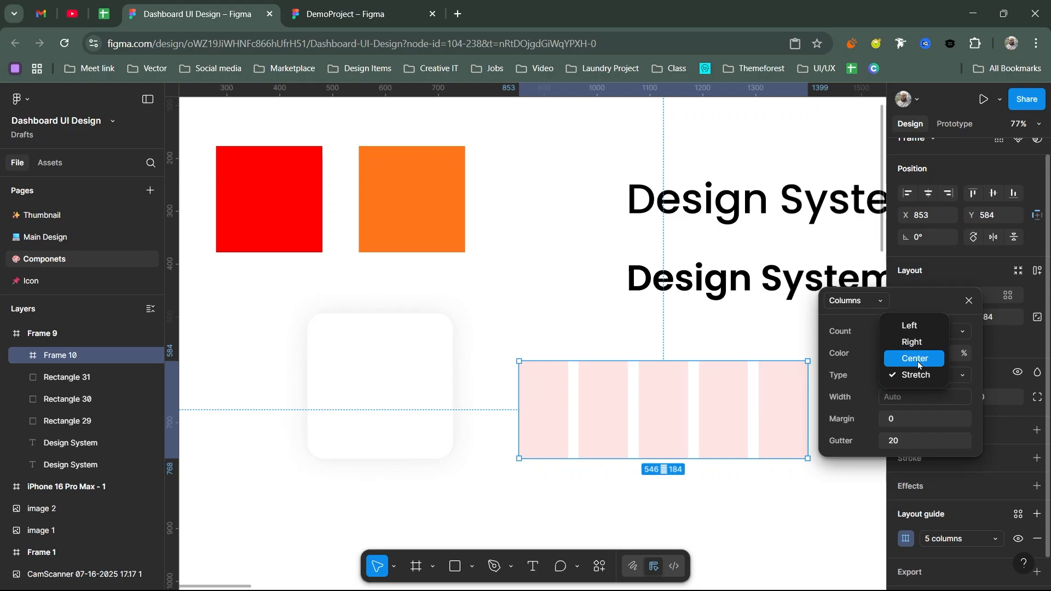
{"action": "left_click", "coordinate": [915, 358]}
{"action": "left_click", "coordinate": [880, 399]}
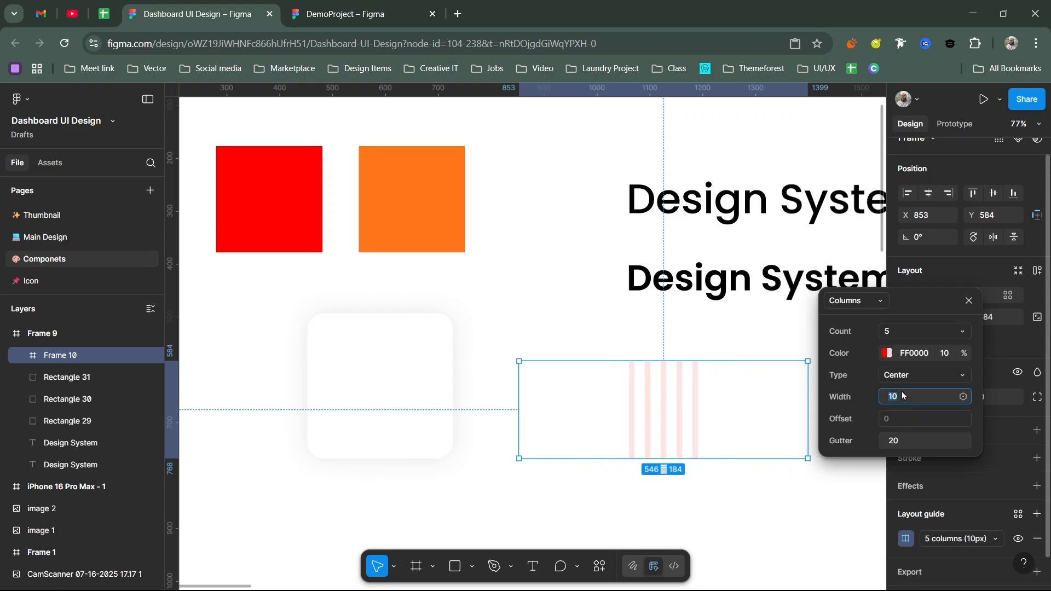
{"action": "key", "text": "shift+Up"}
{"action": "key", "text": "shift+Up"}
{"action": "key", "text": "shift+Up"}
{"action": "key", "text": "shift+Up"}
{"action": "key", "text": "Return"}
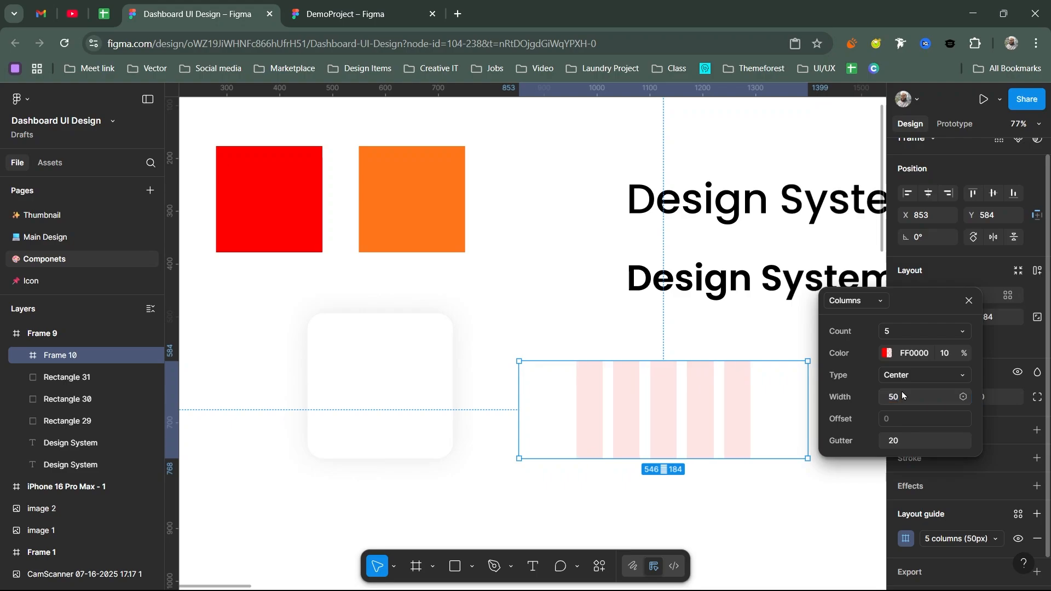
{"action": "left_click", "coordinate": [968, 301]}
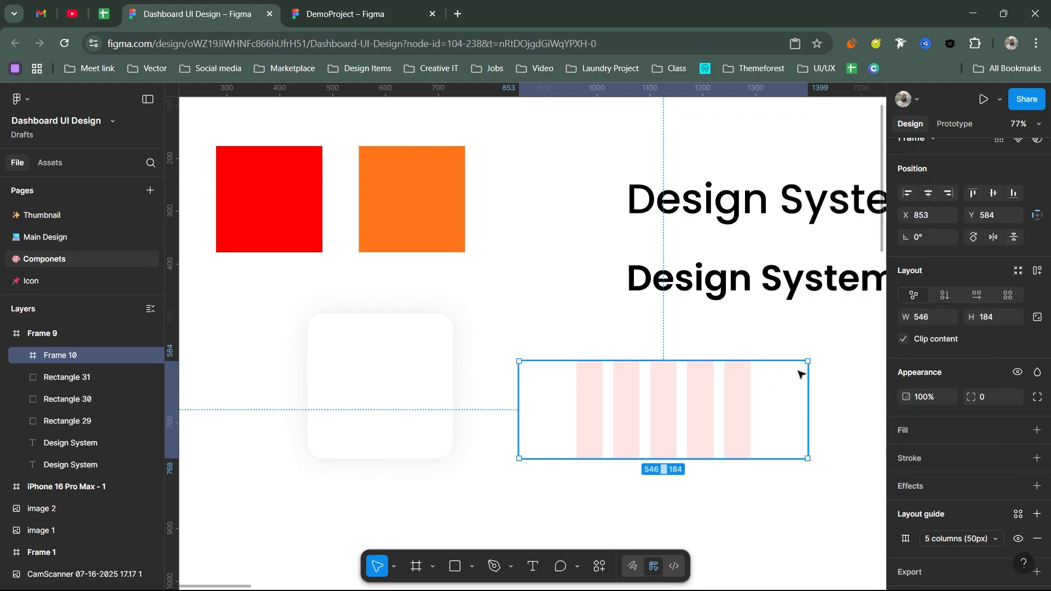
Create a layout guide style named "01" from the frame's column guide and deselect the frame.
{"action": "left_click", "coordinate": [1017, 514]}
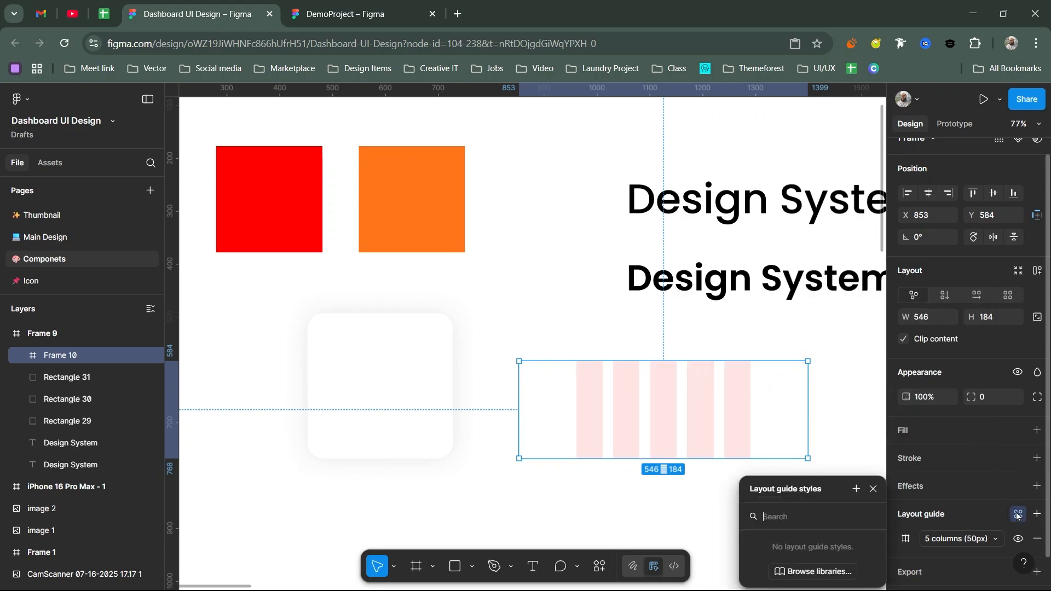
{"action": "left_click", "coordinate": [856, 489]}
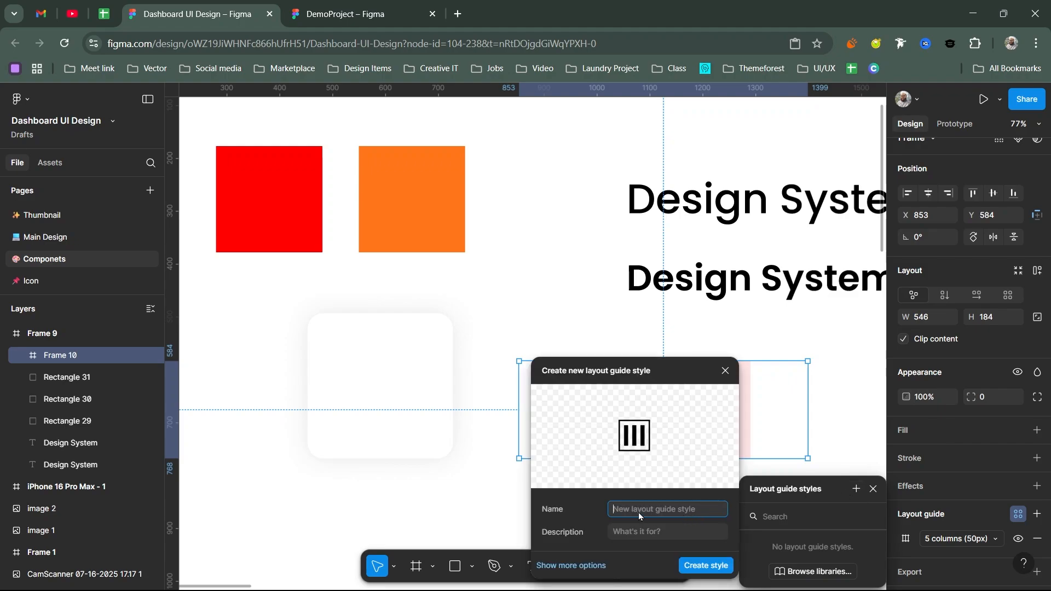
{"action": "type", "text": "01"}
{"action": "key", "text": "Return"}
{"action": "left_click", "coordinate": [653, 503]}
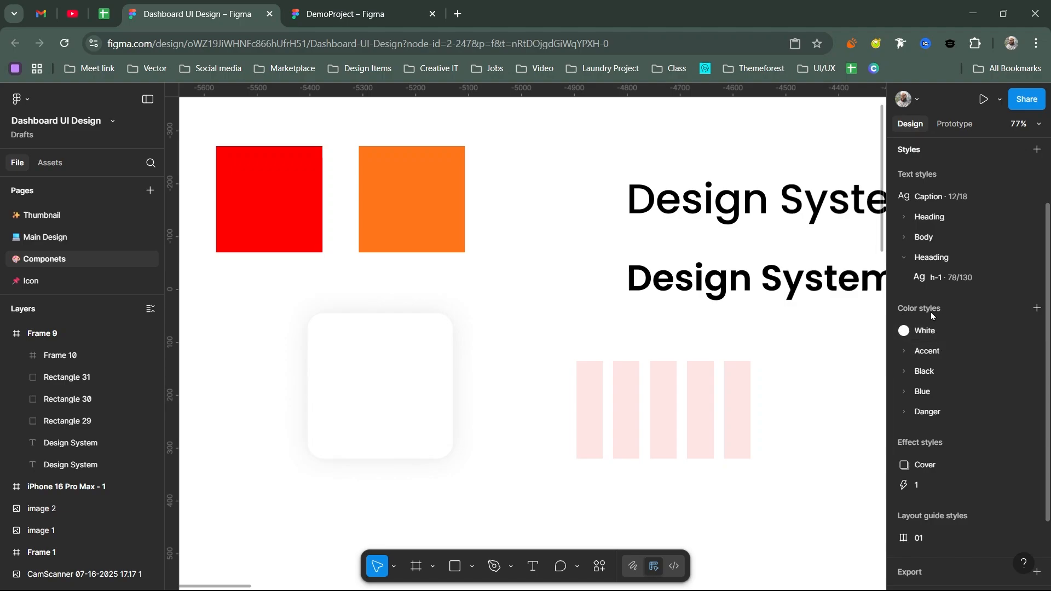
Review the page's saved styles and examine the effect types and management options of effect style "1".
{"action": "scroll", "coordinate": [941, 445], "scroll_direction": "down", "scroll_amount": 2}
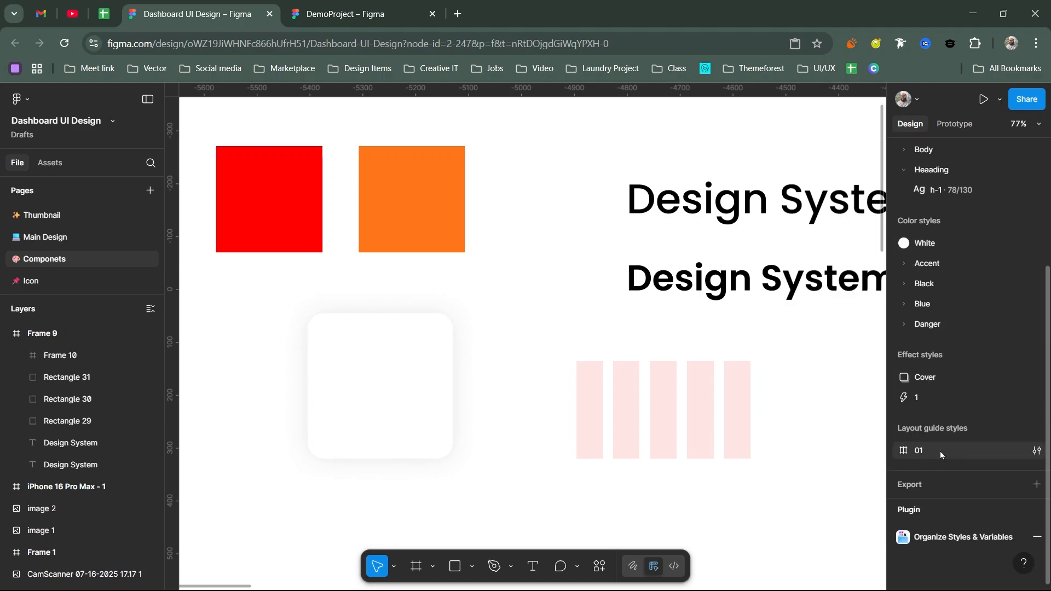
{"action": "scroll", "coordinate": [937, 452], "scroll_direction": "up", "scroll_amount": 1}
{"action": "scroll", "coordinate": [935, 449], "scroll_direction": "up", "scroll_amount": 2}
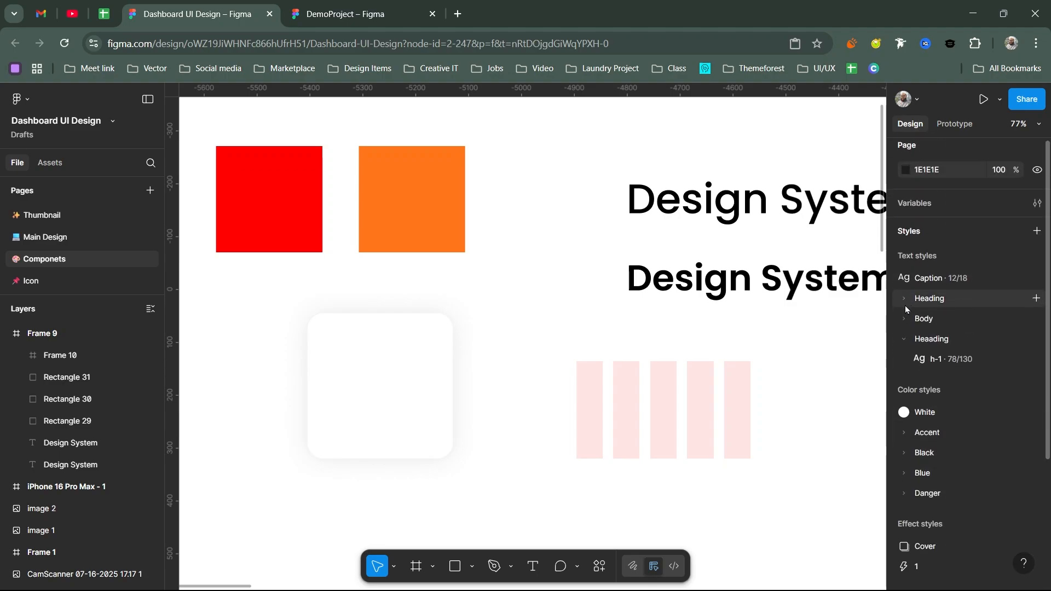
{"action": "scroll", "coordinate": [992, 468], "scroll_direction": "down", "scroll_amount": 1}
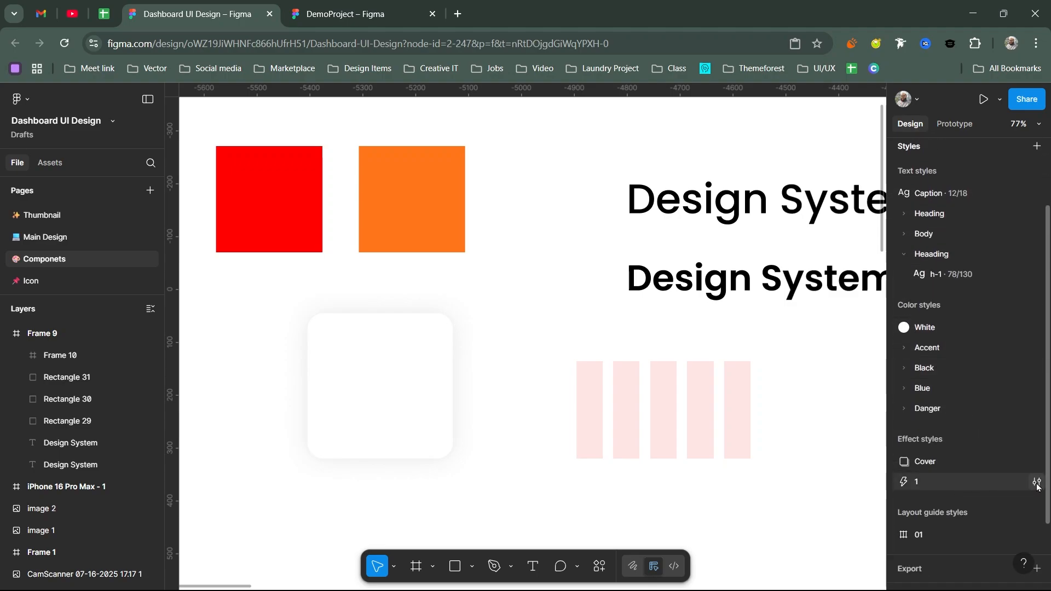
{"action": "left_click", "coordinate": [1036, 483]}
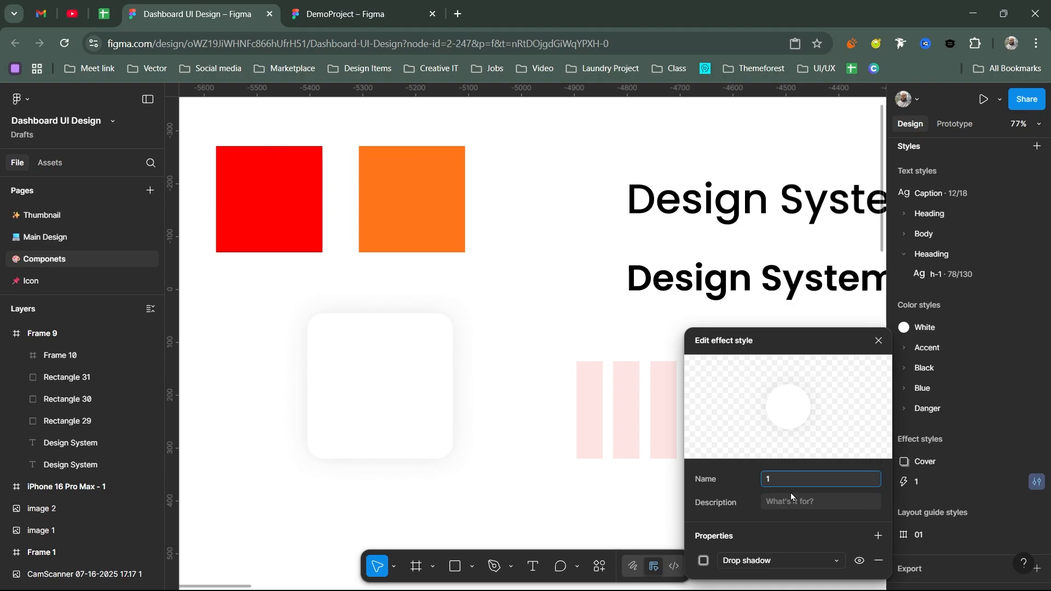
{"action": "left_click", "coordinate": [759, 560]}
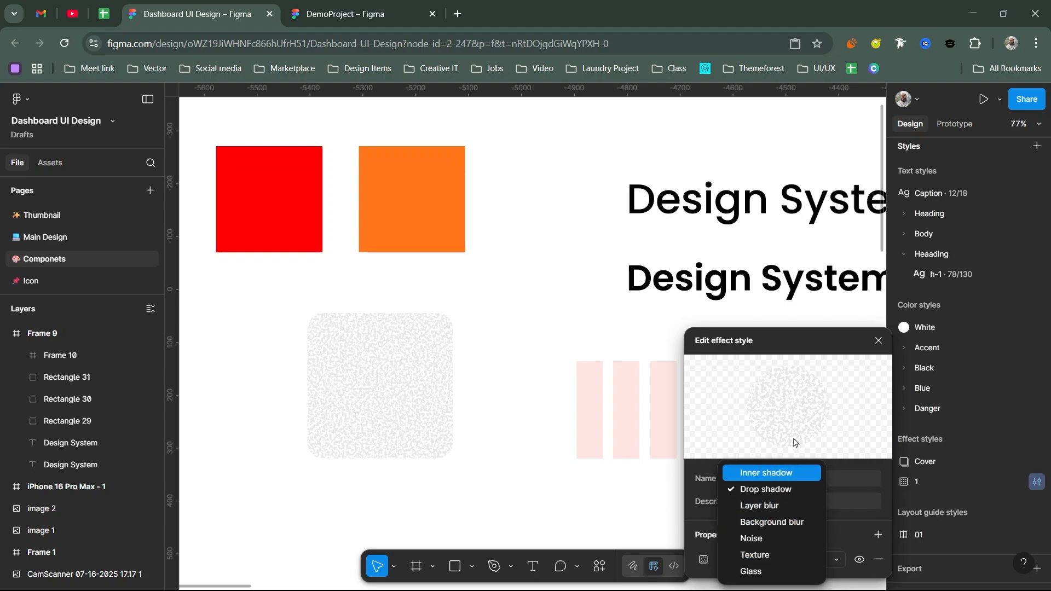
{"action": "left_click", "coordinate": [876, 341]}
{"action": "left_click", "coordinate": [877, 342]}
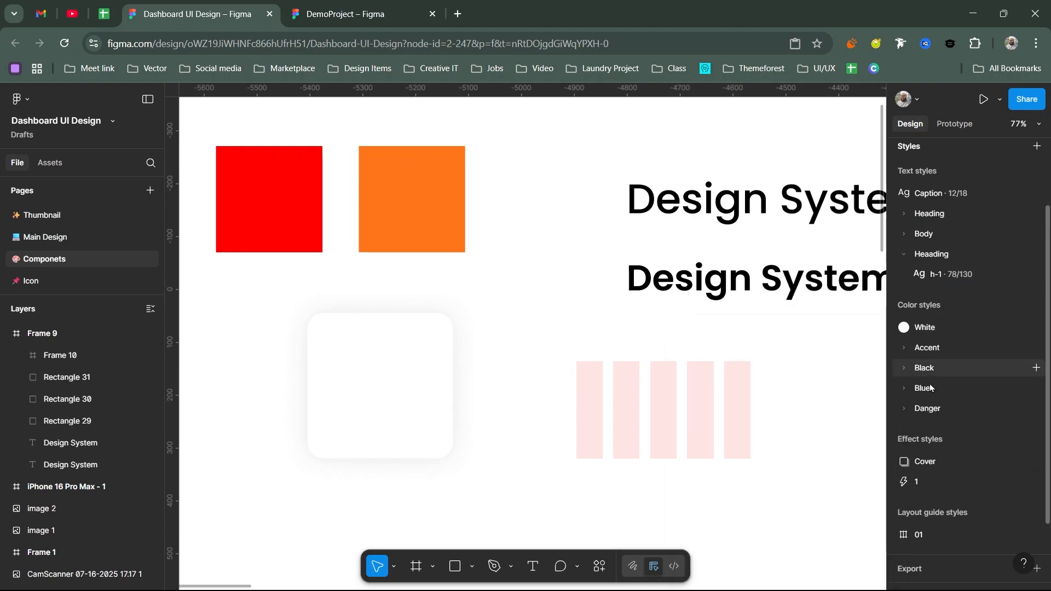
{"action": "right_click", "coordinate": [935, 481]}
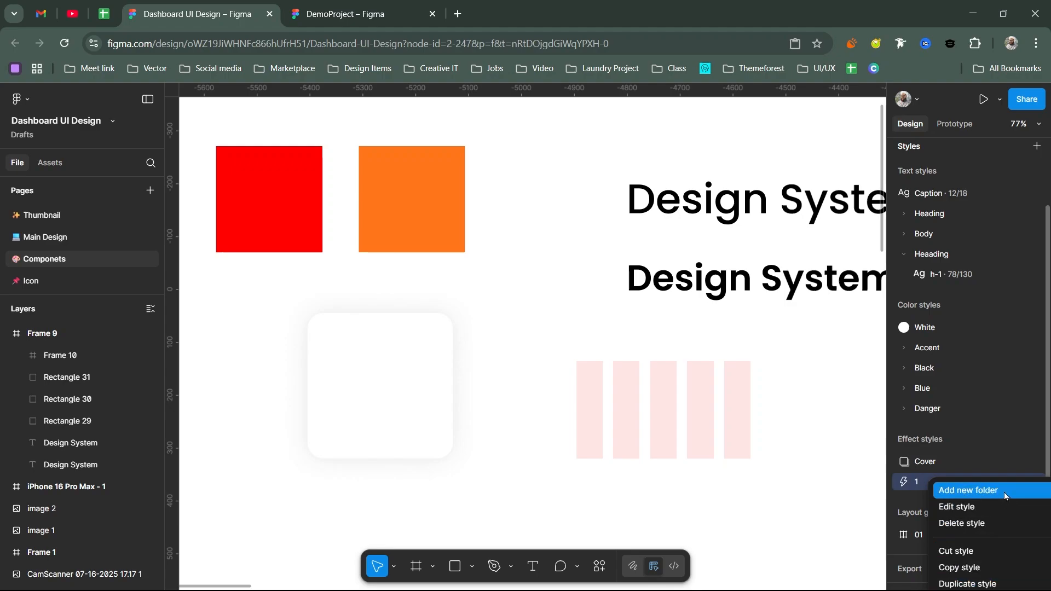
Try to copy the Cover effect style.
{"action": "left_click", "coordinate": [927, 347]}
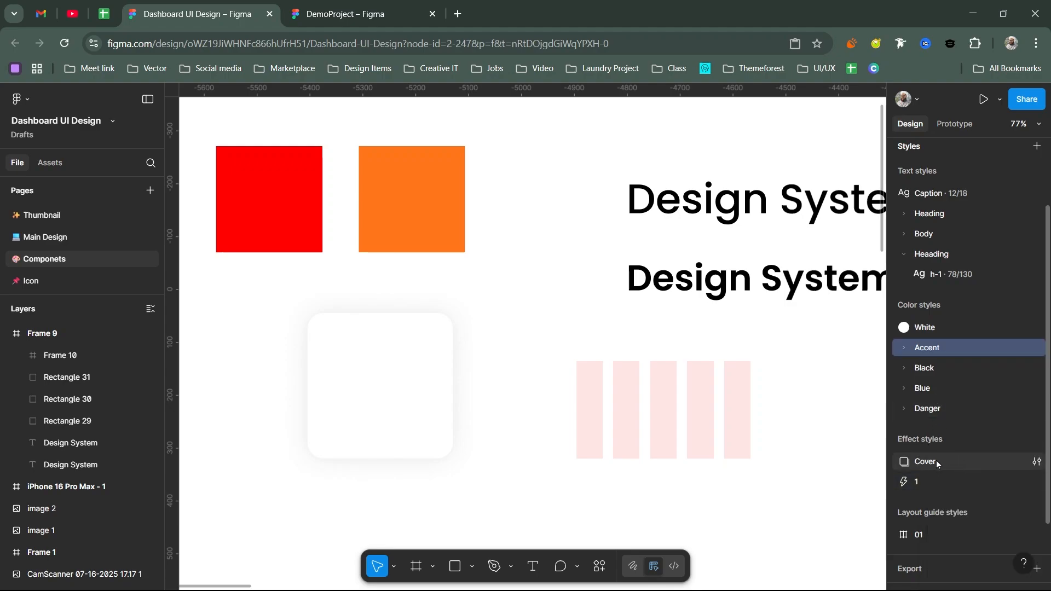
{"action": "left_click", "coordinate": [936, 461]}
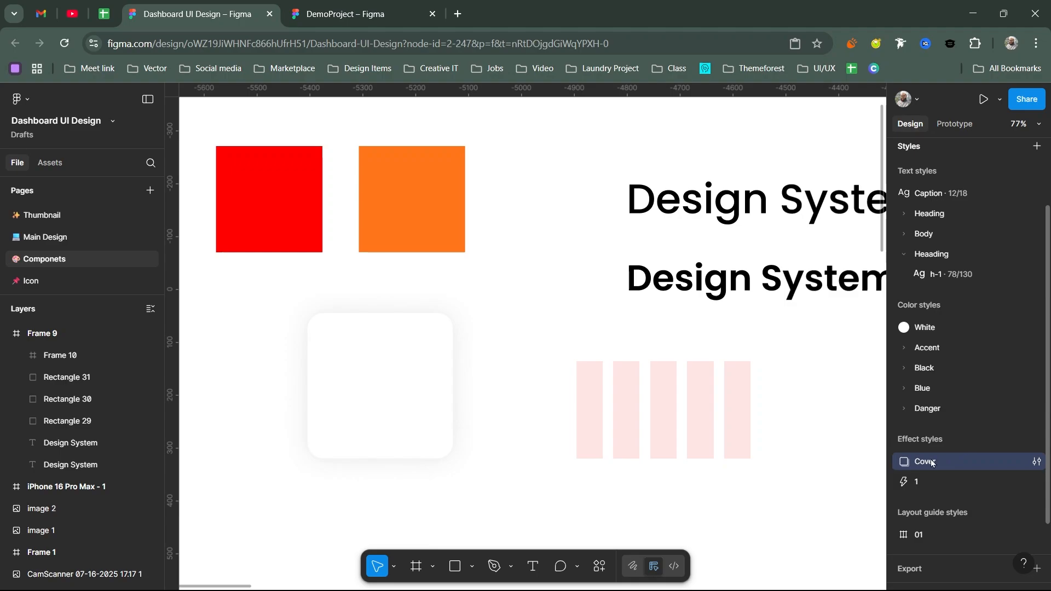
{"action": "right_click", "coordinate": [933, 461]}
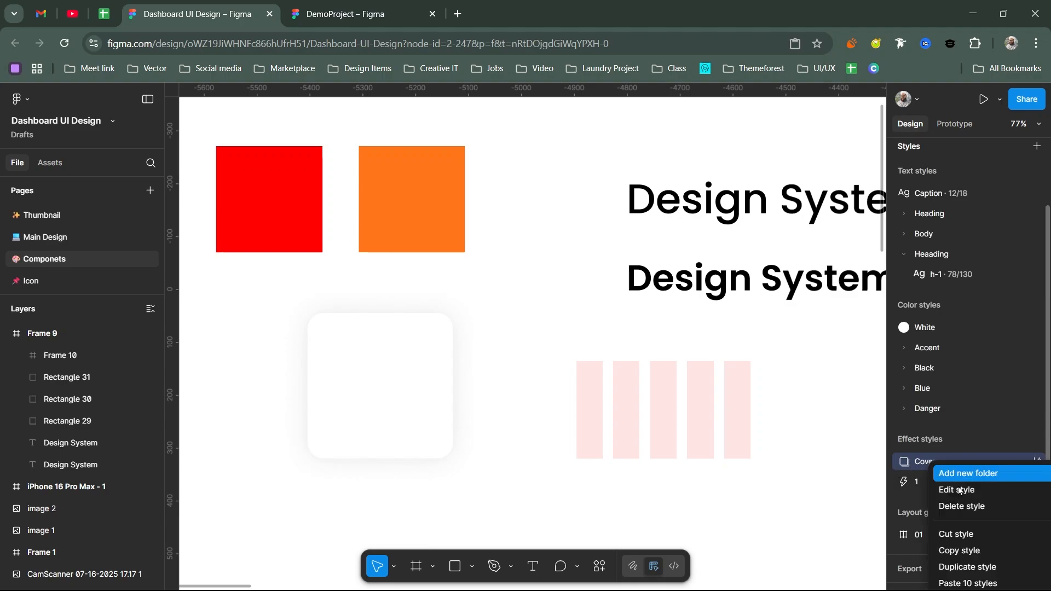
{"action": "left_click", "coordinate": [968, 552]}
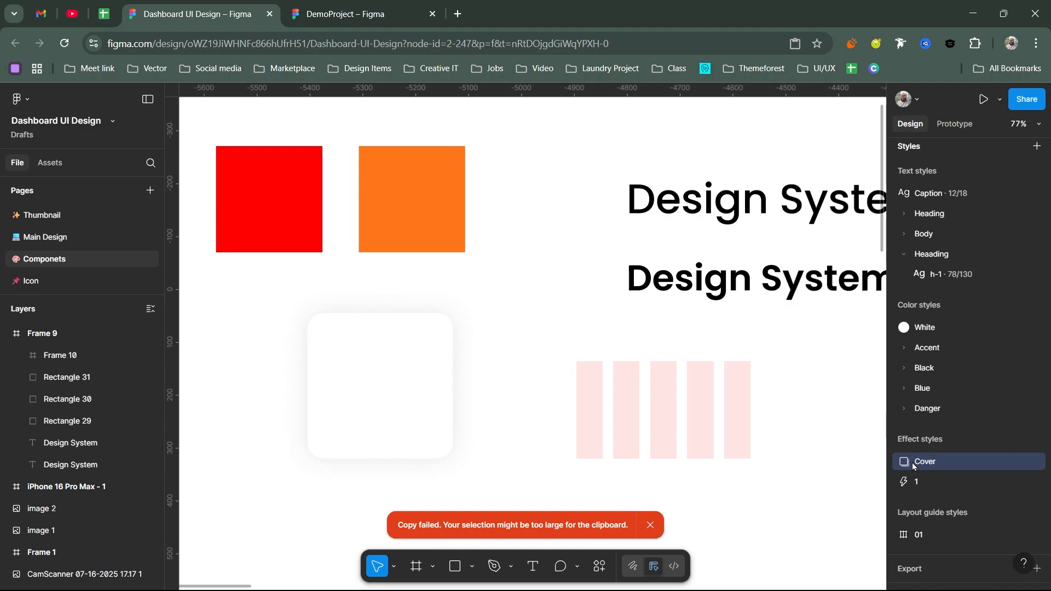
Copy effect style "1" and paste it into Page 6 of the DemoProject file.
{"action": "left_click", "coordinate": [921, 486]}
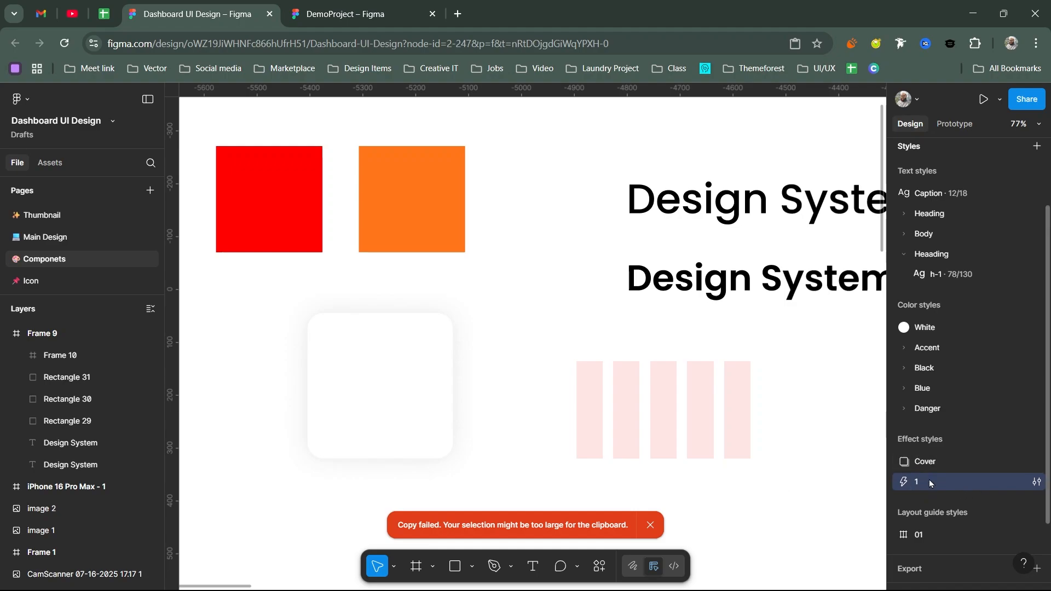
{"action": "right_click", "coordinate": [928, 479]}
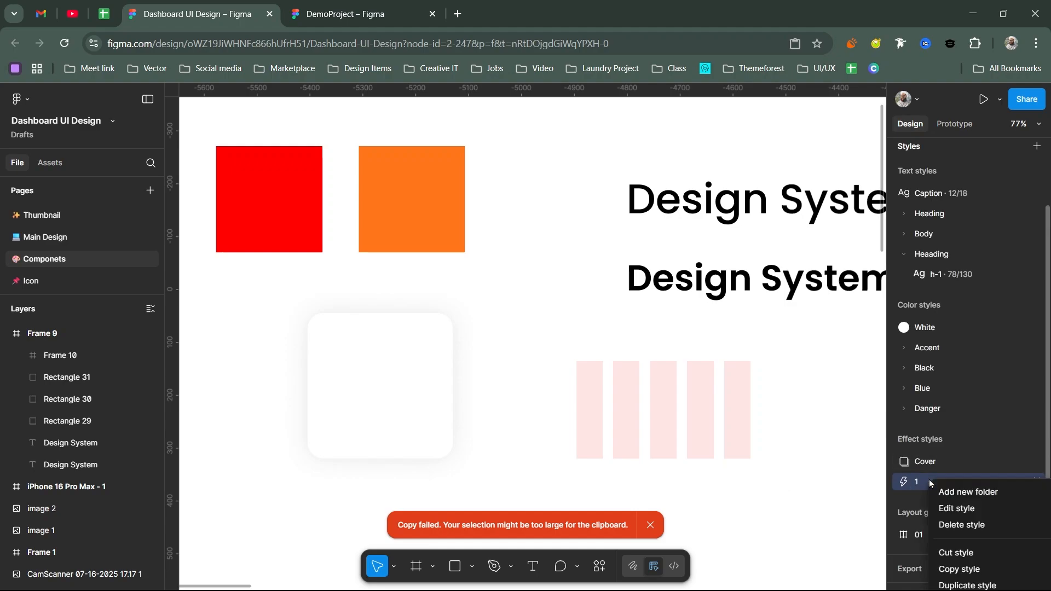
{"action": "left_click", "coordinate": [955, 566]}
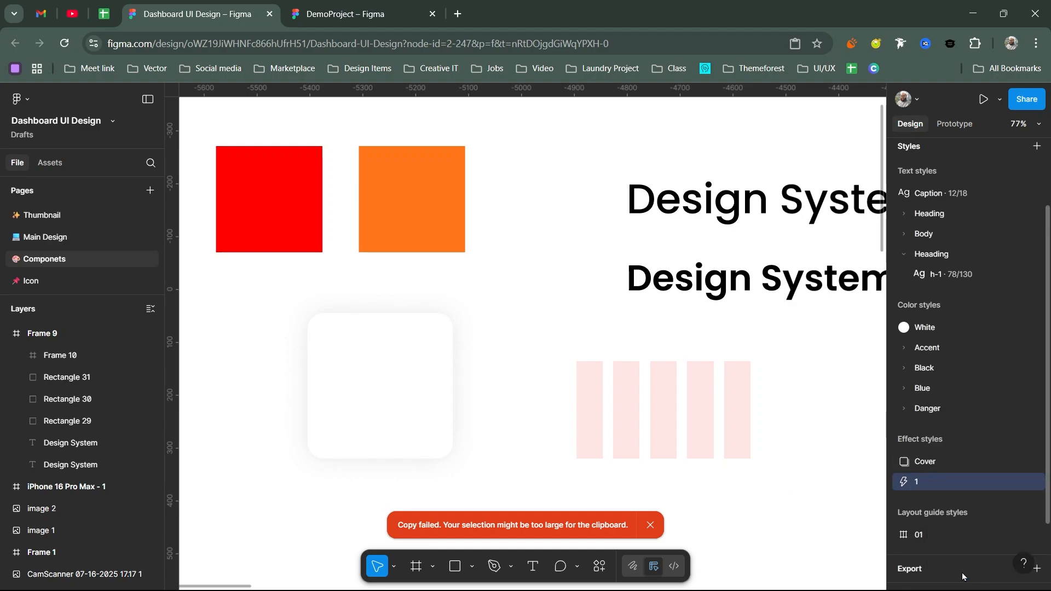
{"action": "left_click", "coordinate": [364, 15]}
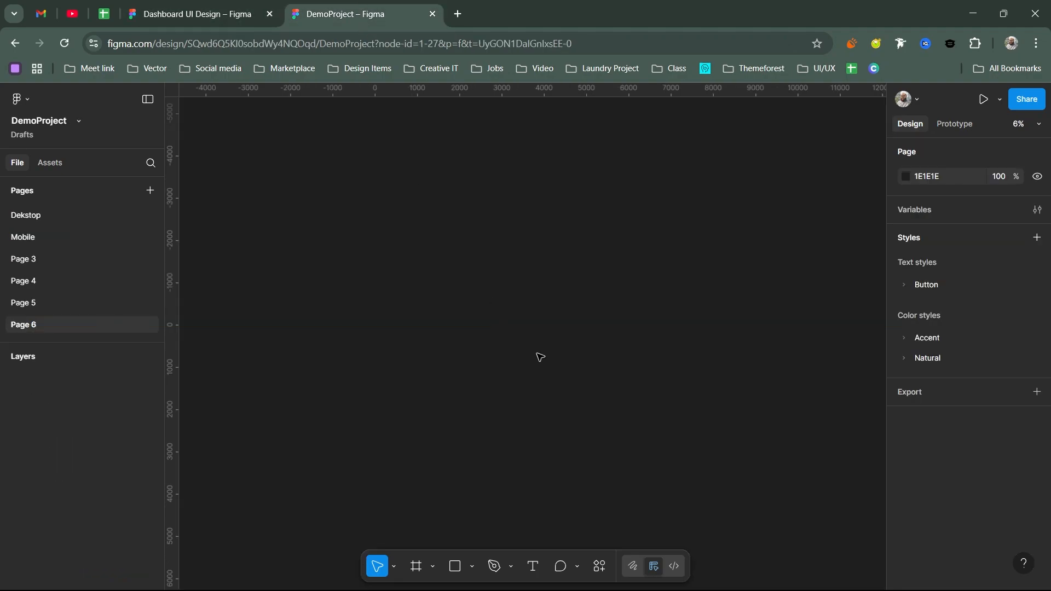
{"action": "key", "text": "ctrl+v"}
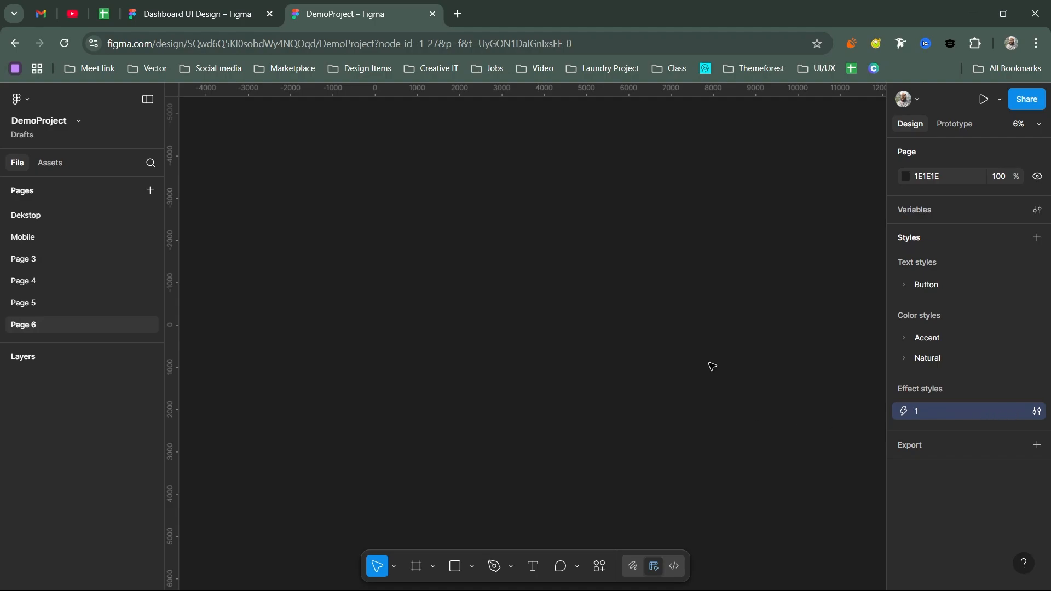
Draw a square about 6893 by 6893 on the empty page and set the page background to white (FFFFFF).
{"action": "key", "text": "r"}
{"action": "left_click_drag", "start_coordinate": [483, 232], "coordinate": [776, 524]}
{"action": "key", "text": "Escape"}
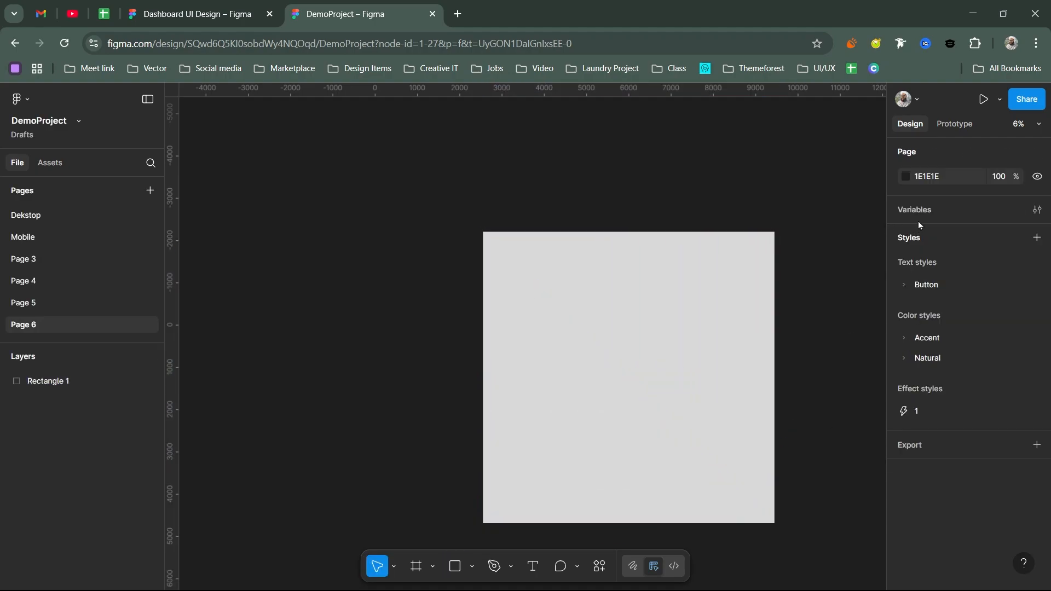
{"action": "left_click", "coordinate": [905, 176]}
{"action": "left_click_drag", "start_coordinate": [779, 230], "coordinate": [695, 195]}
Fill the square with white (FFFFFF), apply effect style "1" to it and deselect it.
{"action": "left_click", "coordinate": [627, 273]}
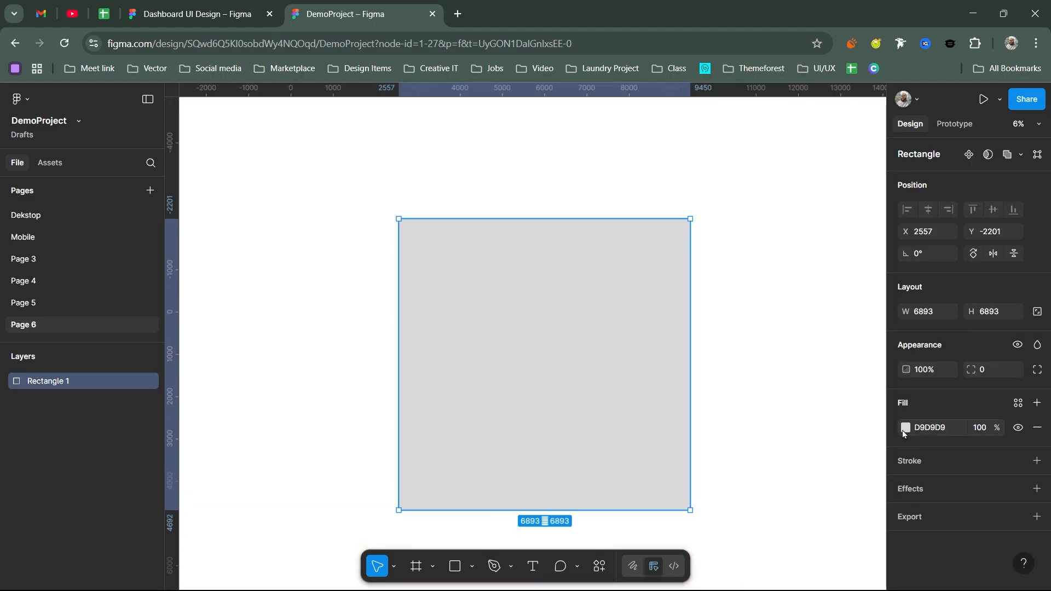
{"action": "left_click", "coordinate": [905, 427]}
{"action": "left_click_drag", "start_coordinate": [807, 332], "coordinate": [712, 277]}
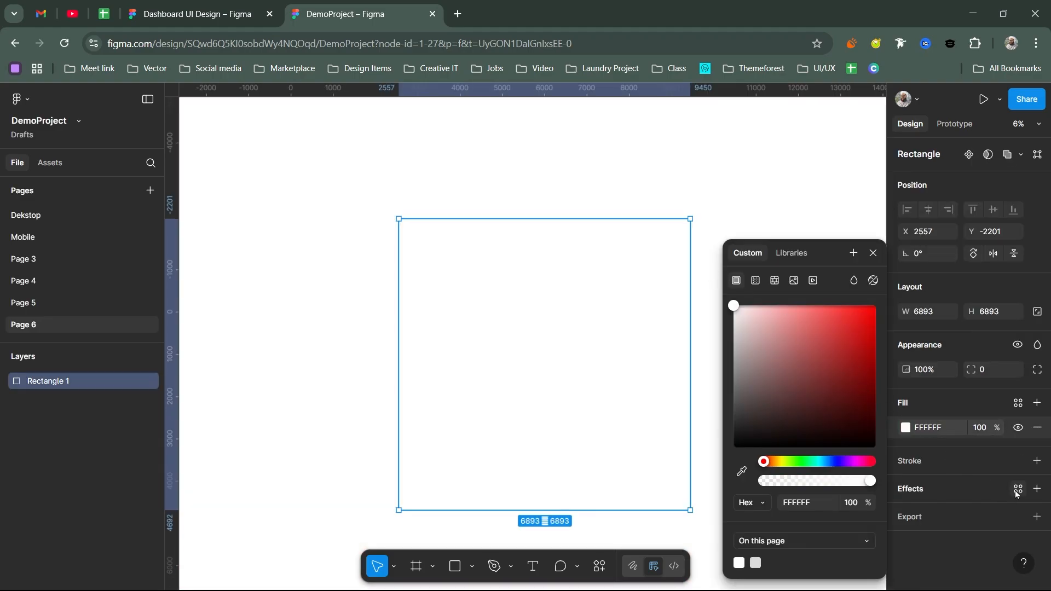
{"action": "left_click", "coordinate": [1017, 490]}
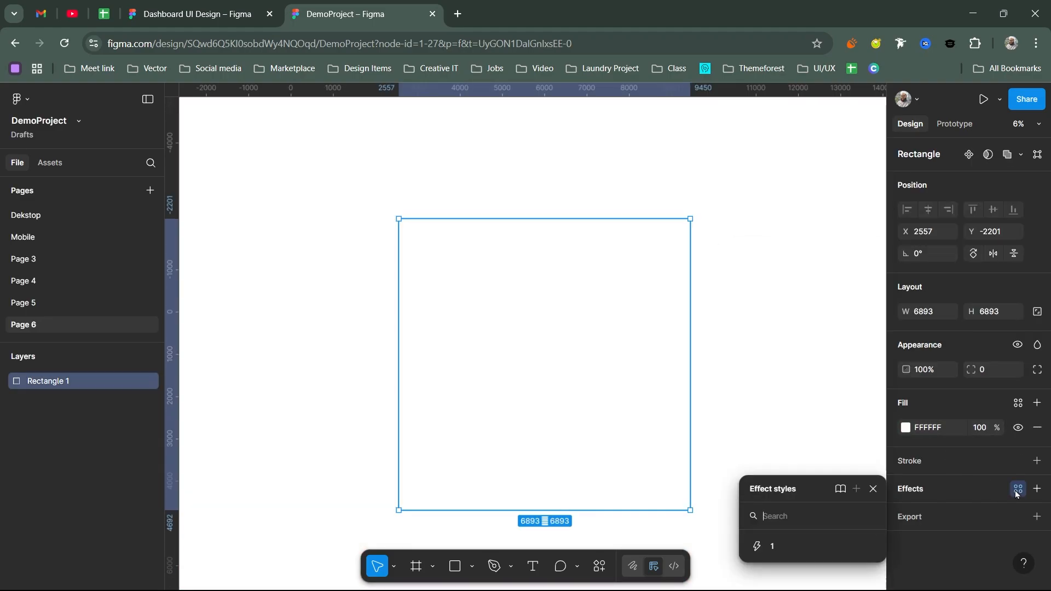
{"action": "left_click", "coordinate": [769, 547]}
{"action": "left_click", "coordinate": [756, 383]}
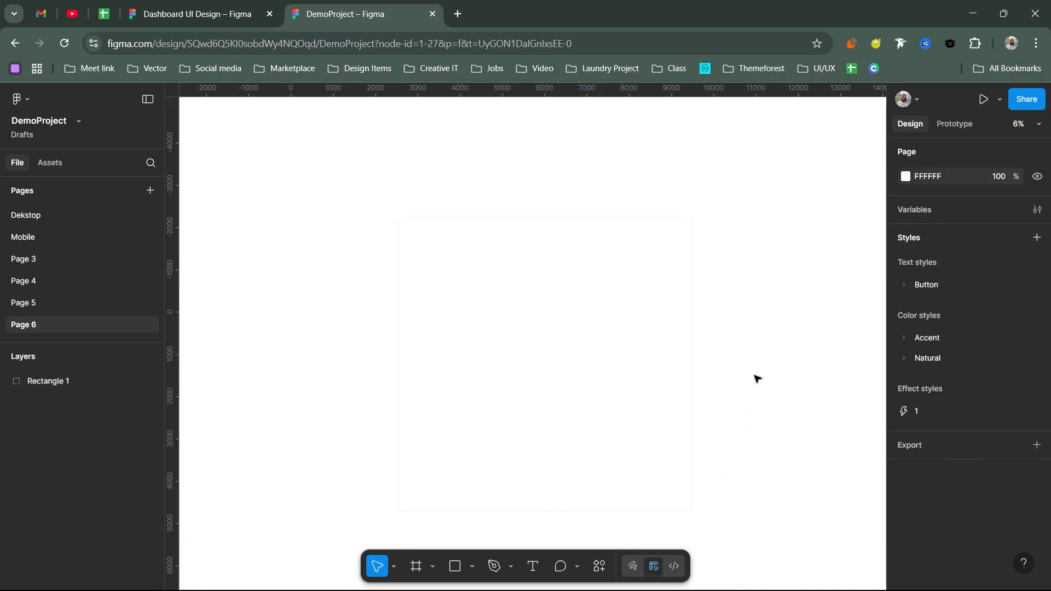
Shrink the square around its center to about 549 by 549 and deselect it.
{"action": "left_click", "coordinate": [663, 289]}
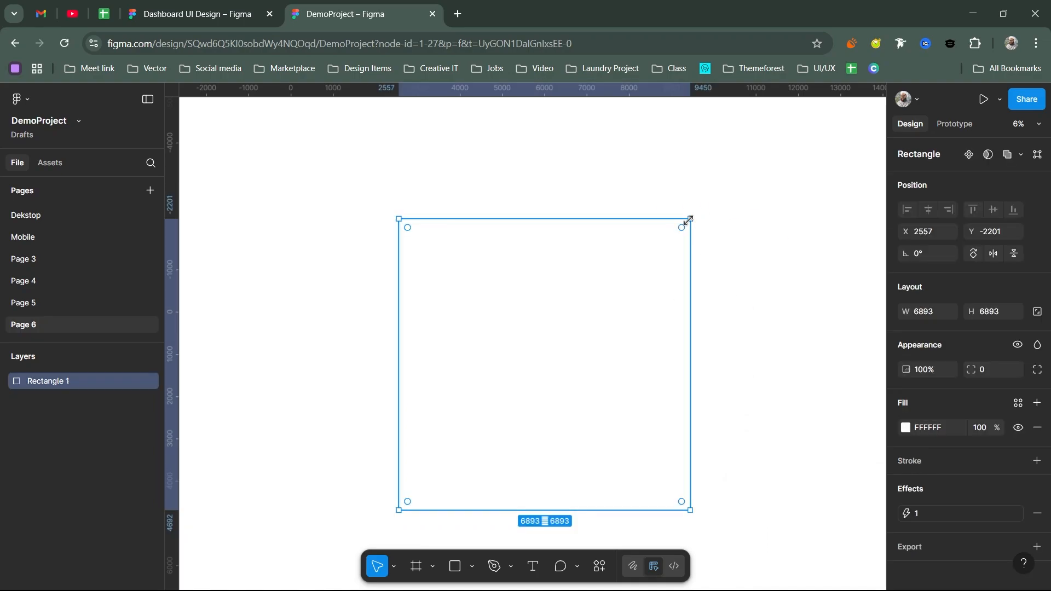
{"action": "left_click_drag", "start_coordinate": [689, 219], "coordinate": [545, 353]}
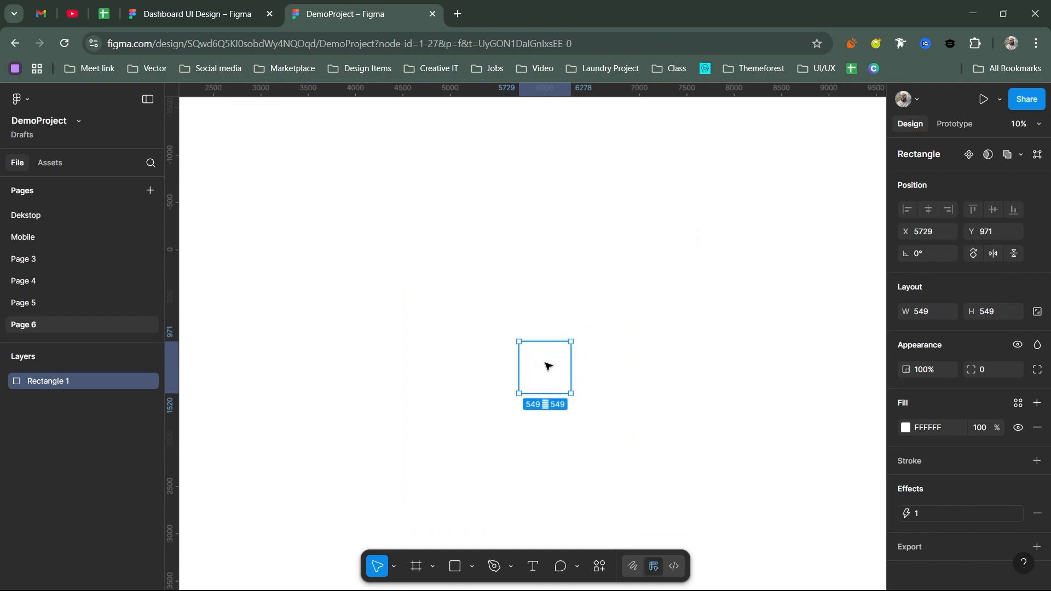
{"action": "key", "text": "shift+2"}
{"action": "left_click", "coordinate": [756, 182]}
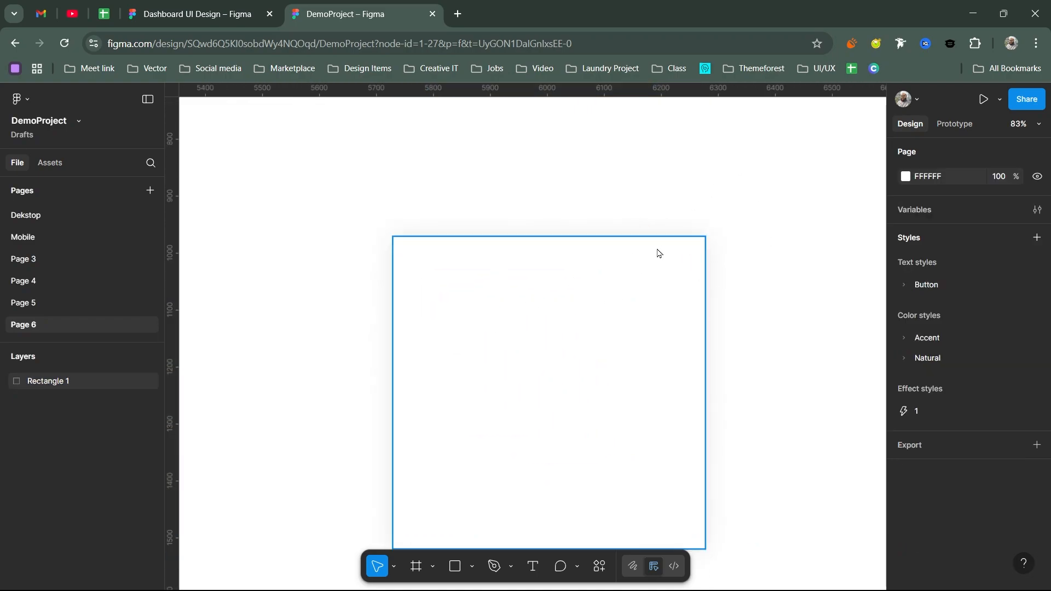
Round all four corners of the square and deselect it.
{"action": "left_click", "coordinate": [585, 309]}
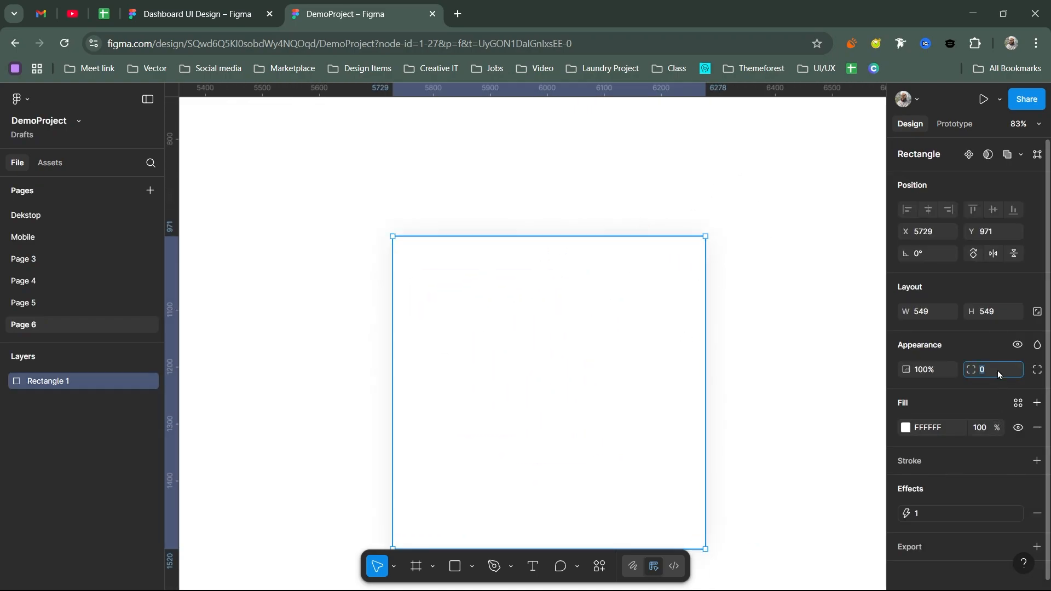
{"action": "left_click", "coordinate": [725, 373]}
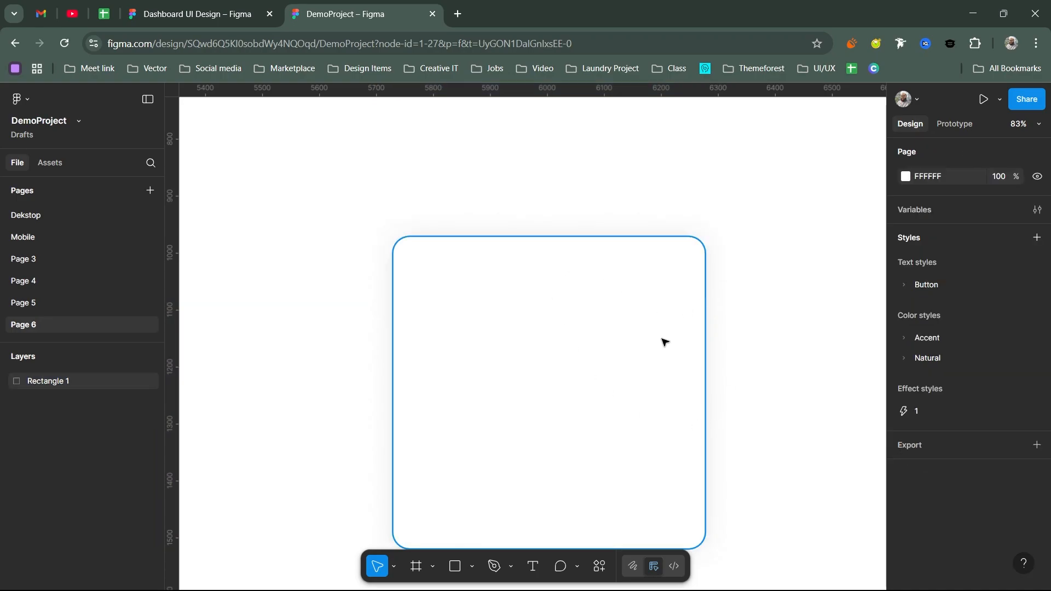
{"action": "scroll", "coordinate": [568, 352], "scroll_direction": "down", "scroll_amount": 1}
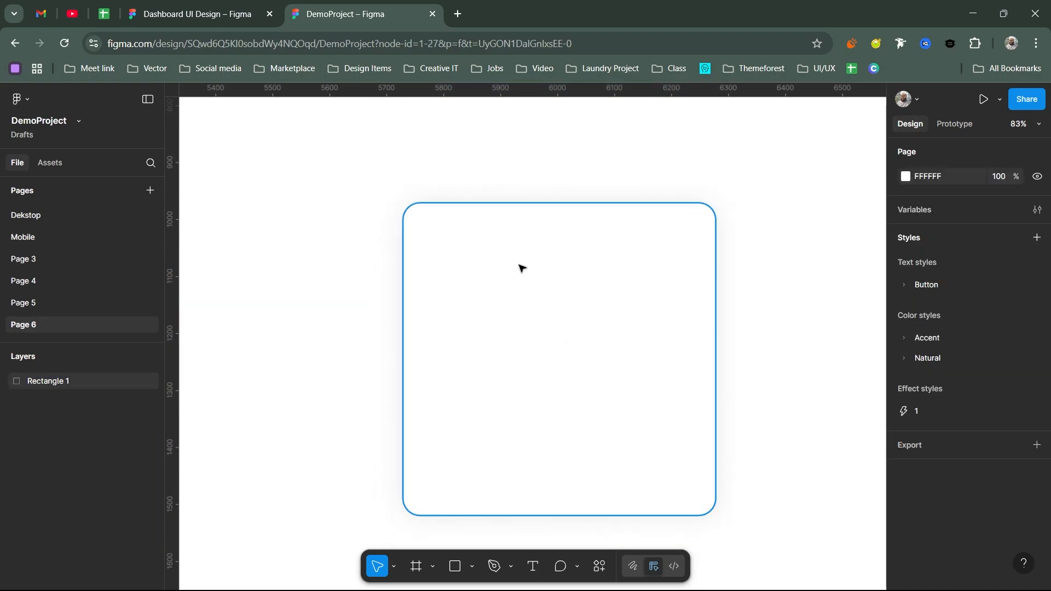
Switch back to the Dashboard UI Design file and review the Style, Auto Layout and Components topic lists.
{"action": "left_click", "coordinate": [207, 14]}
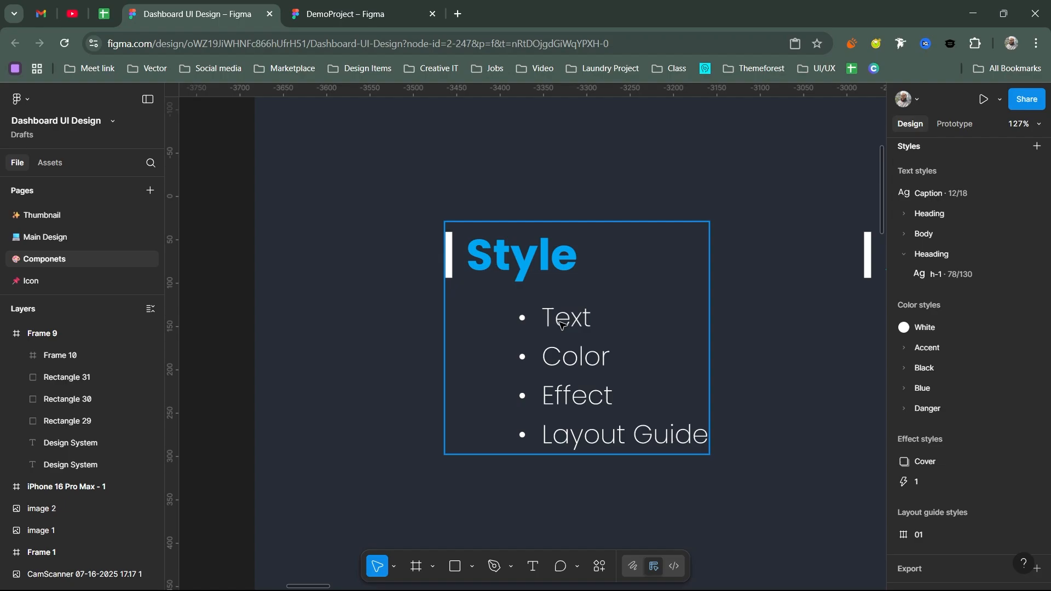
{"action": "left_click_drag", "start_coordinate": [637, 442], "coordinate": [558, 413]}
{"action": "left_click_drag", "start_coordinate": [767, 439], "coordinate": [377, 434]}
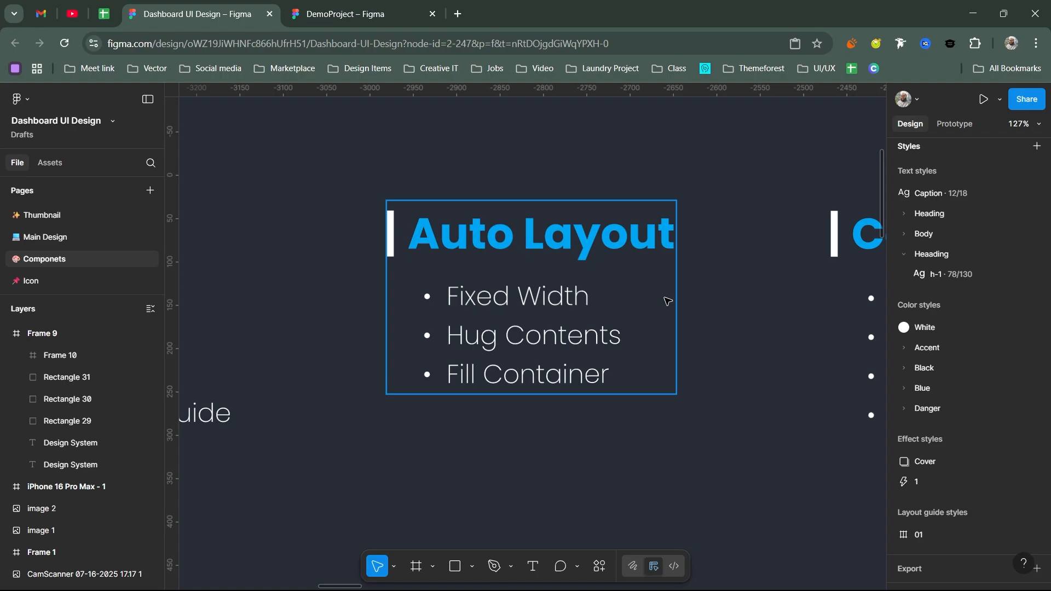
{"action": "scroll", "coordinate": [666, 301], "scroll_direction": "down", "scroll_amount": 5}
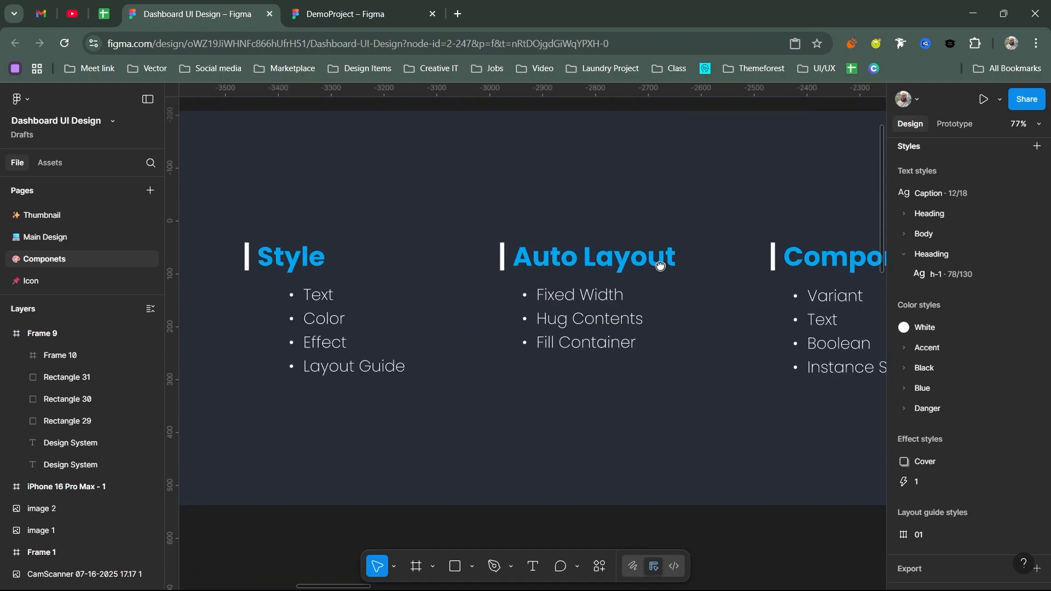
{"action": "left_click_drag", "start_coordinate": [657, 265], "coordinate": [537, 283]}
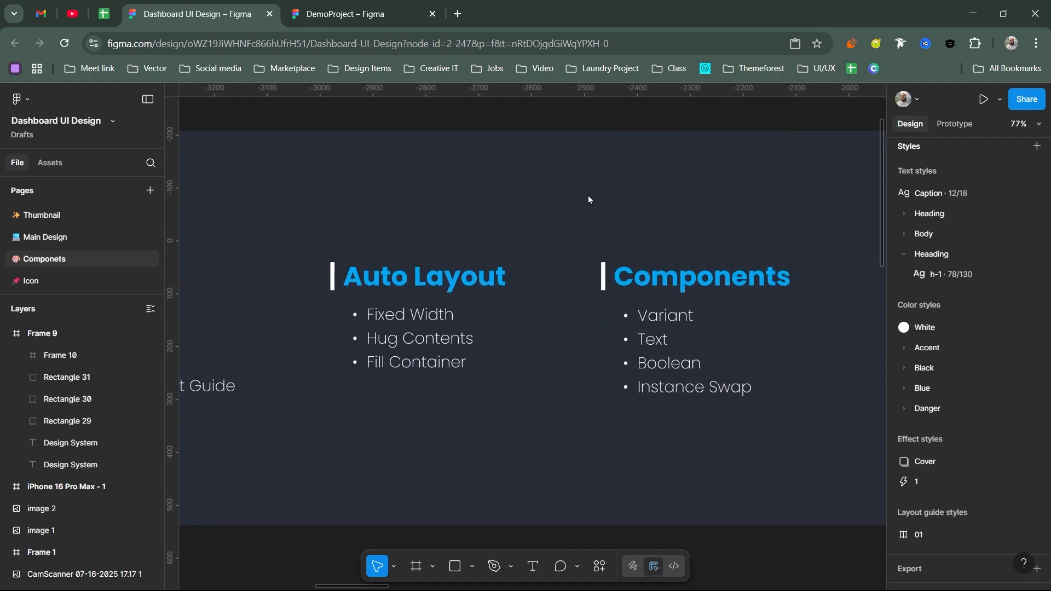
{"action": "left_click_drag", "start_coordinate": [298, 210], "coordinate": [812, 411]}
{"action": "scroll", "coordinate": [817, 402], "scroll_direction": "down", "scroll_amount": 2}
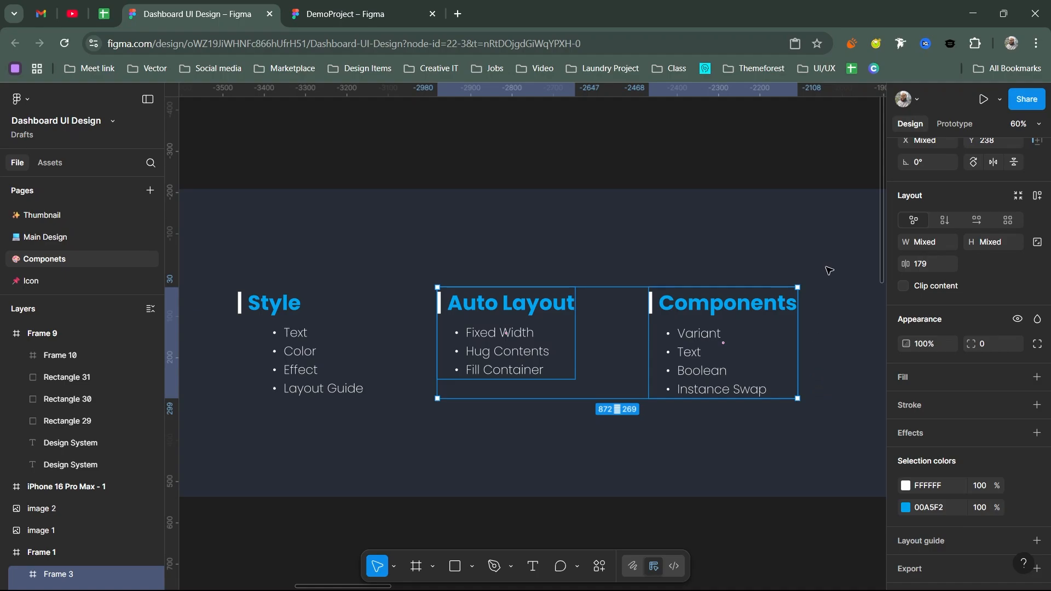
{"action": "left_click_drag", "start_coordinate": [823, 264], "coordinate": [213, 418]}
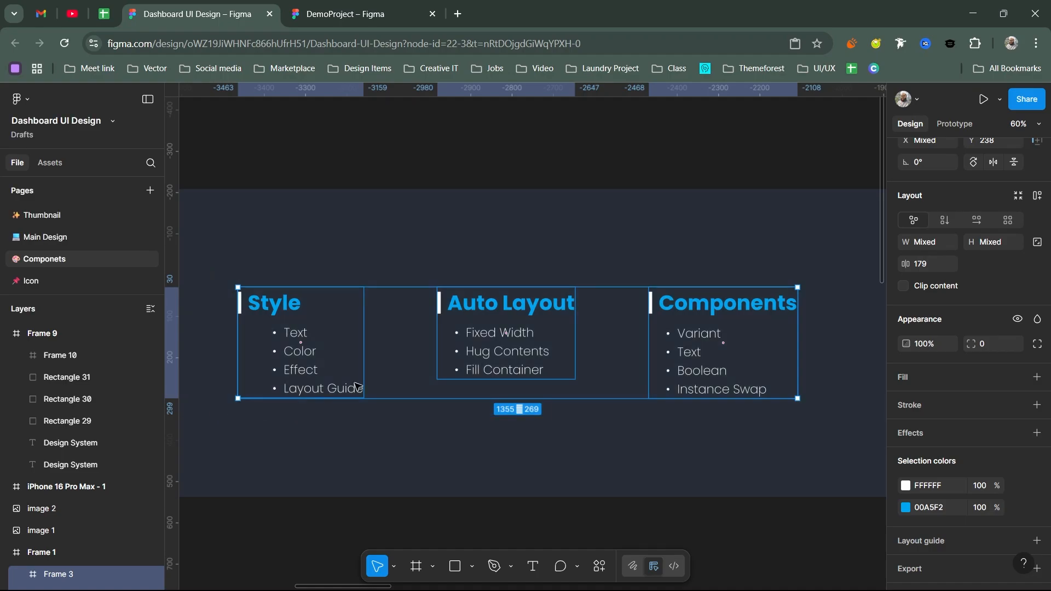
{"action": "left_click", "coordinate": [335, 255]}
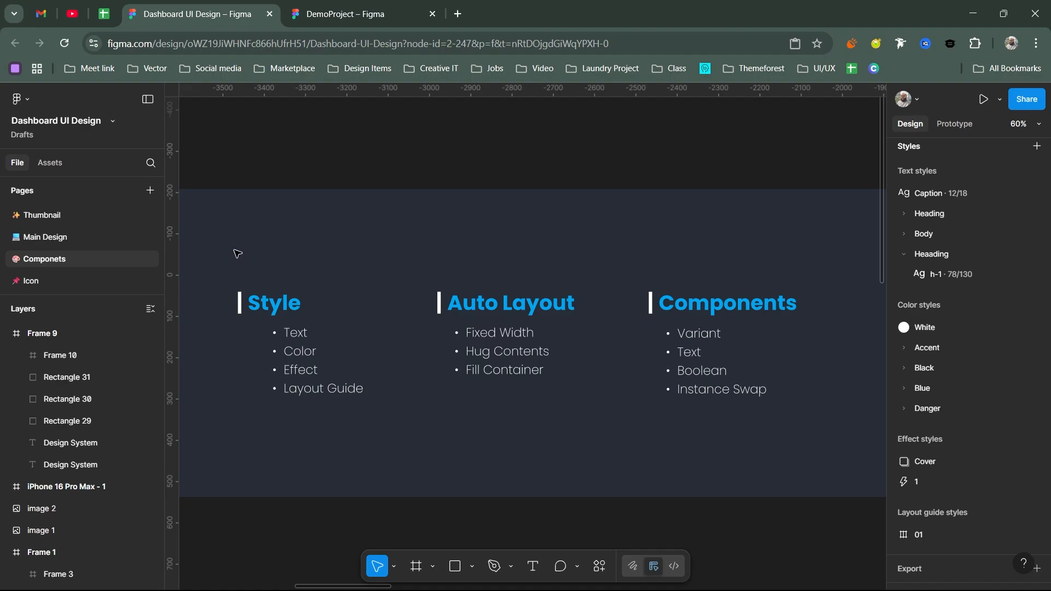
{"action": "left_click_drag", "start_coordinate": [222, 251], "coordinate": [375, 436]}
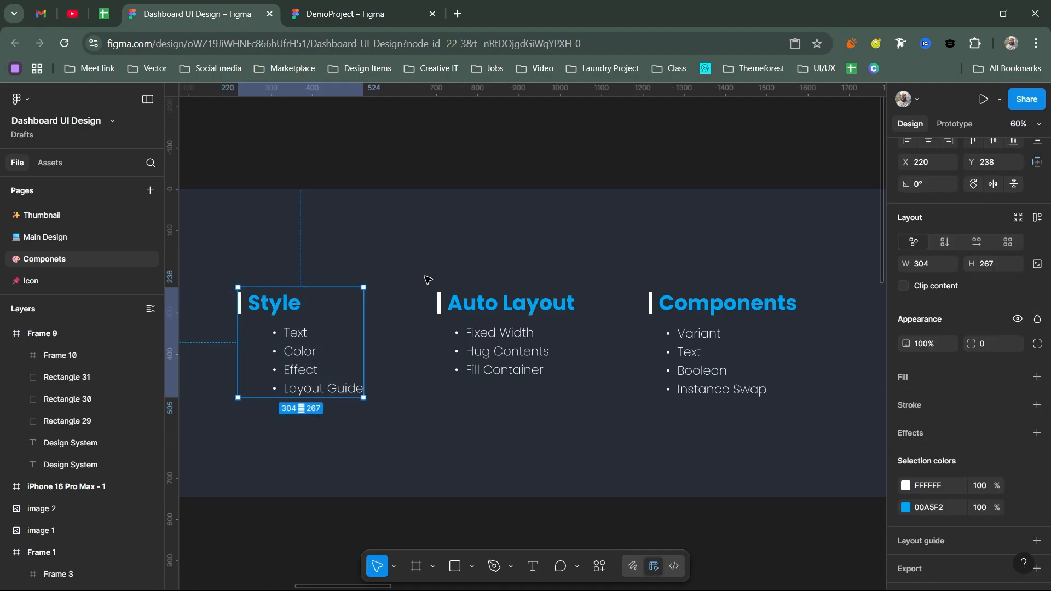
{"action": "left_click_drag", "start_coordinate": [423, 278], "coordinate": [604, 417]}
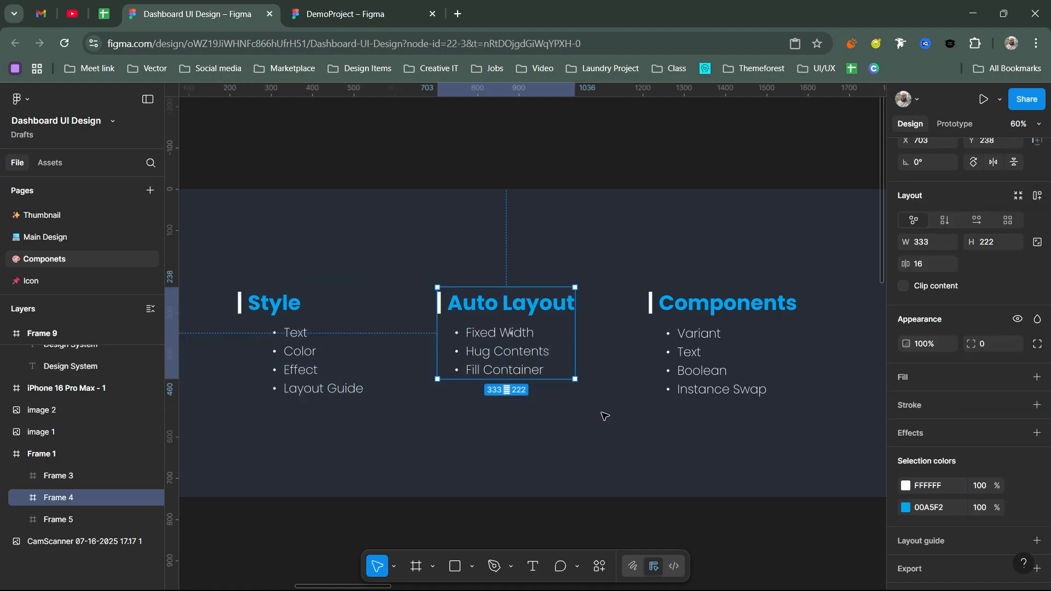